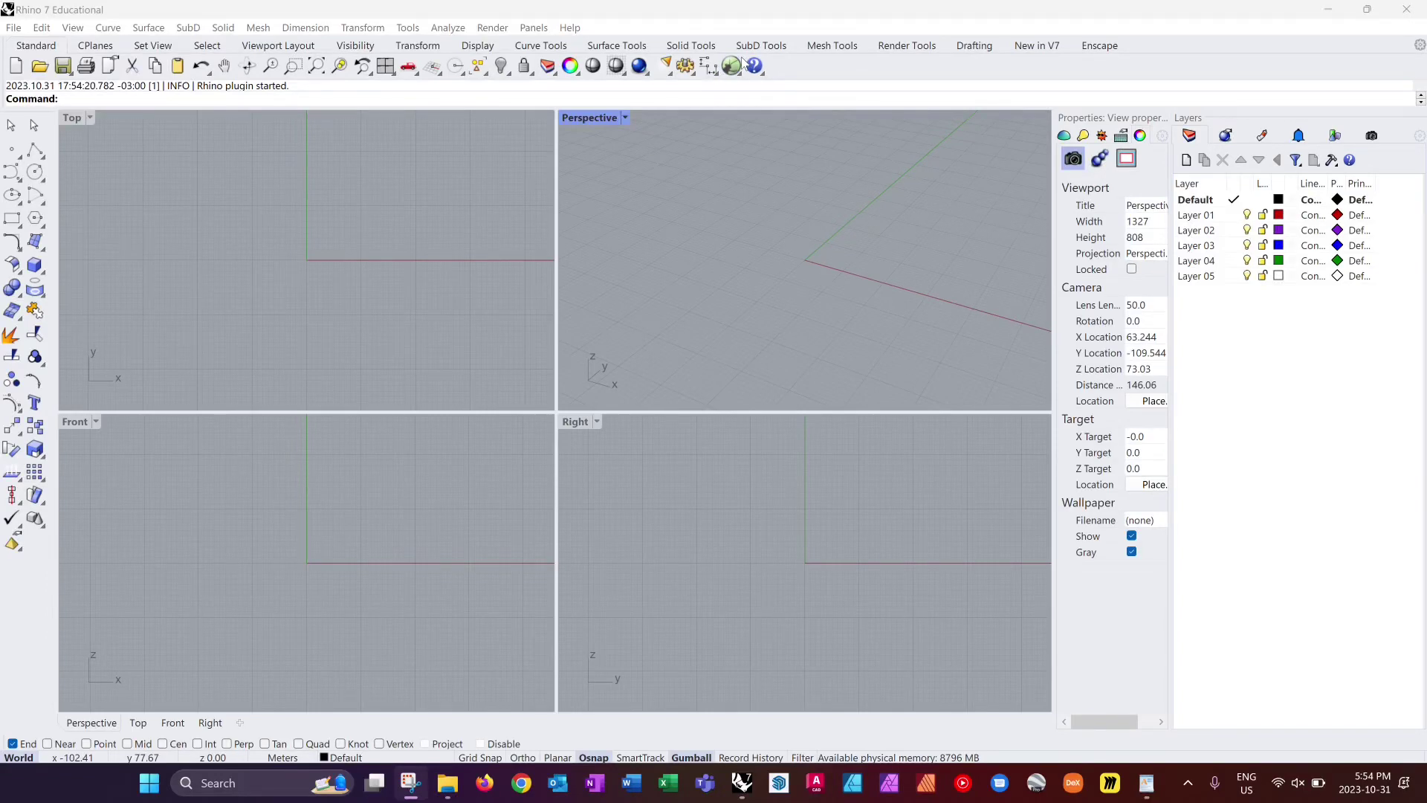
# Launch Grasshopper from its button on the Rhino 7 toolbar.
pyautogui.click(731, 67)
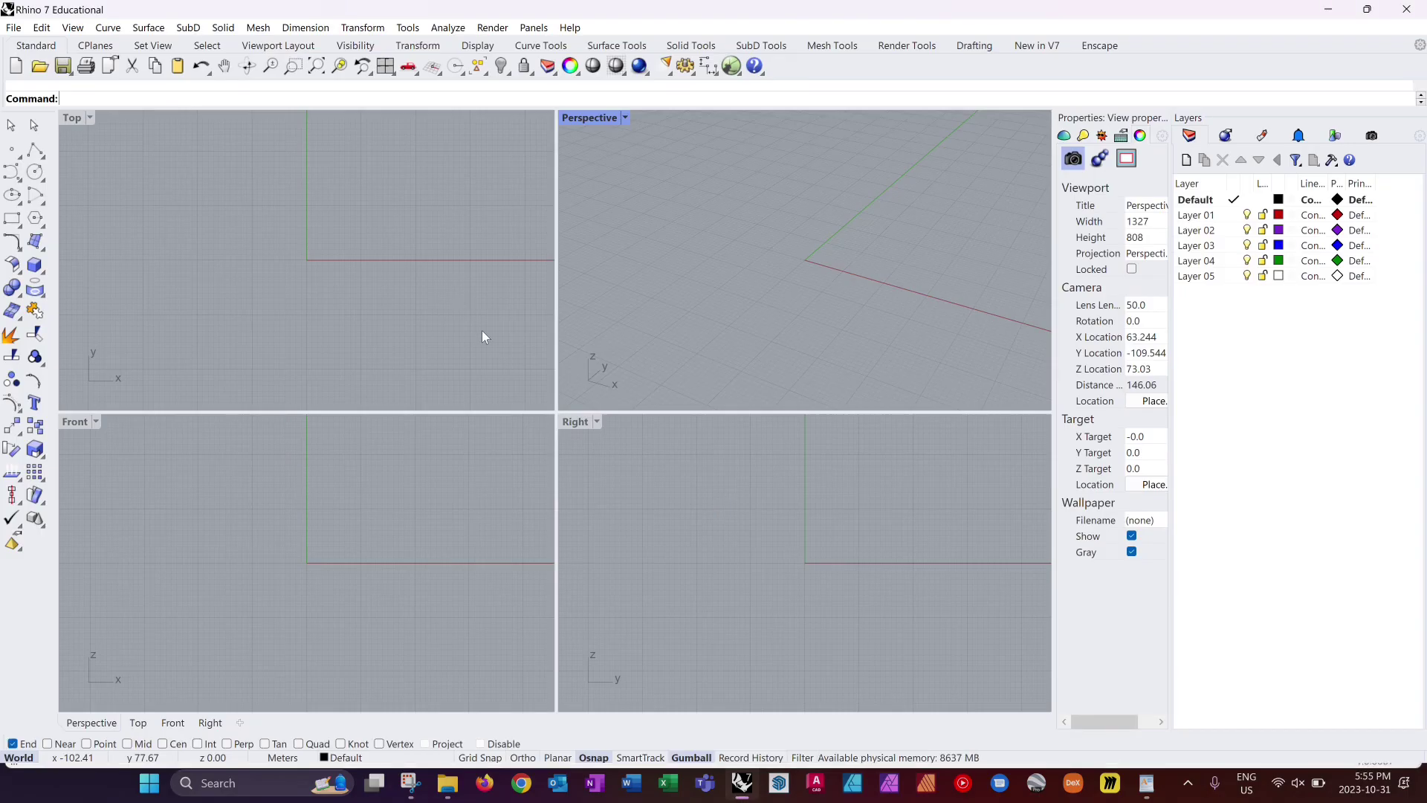
# Bring Grasshopper forward and open its Settings Folder via File > Special Folders.
pyautogui.moveTo(741, 782)
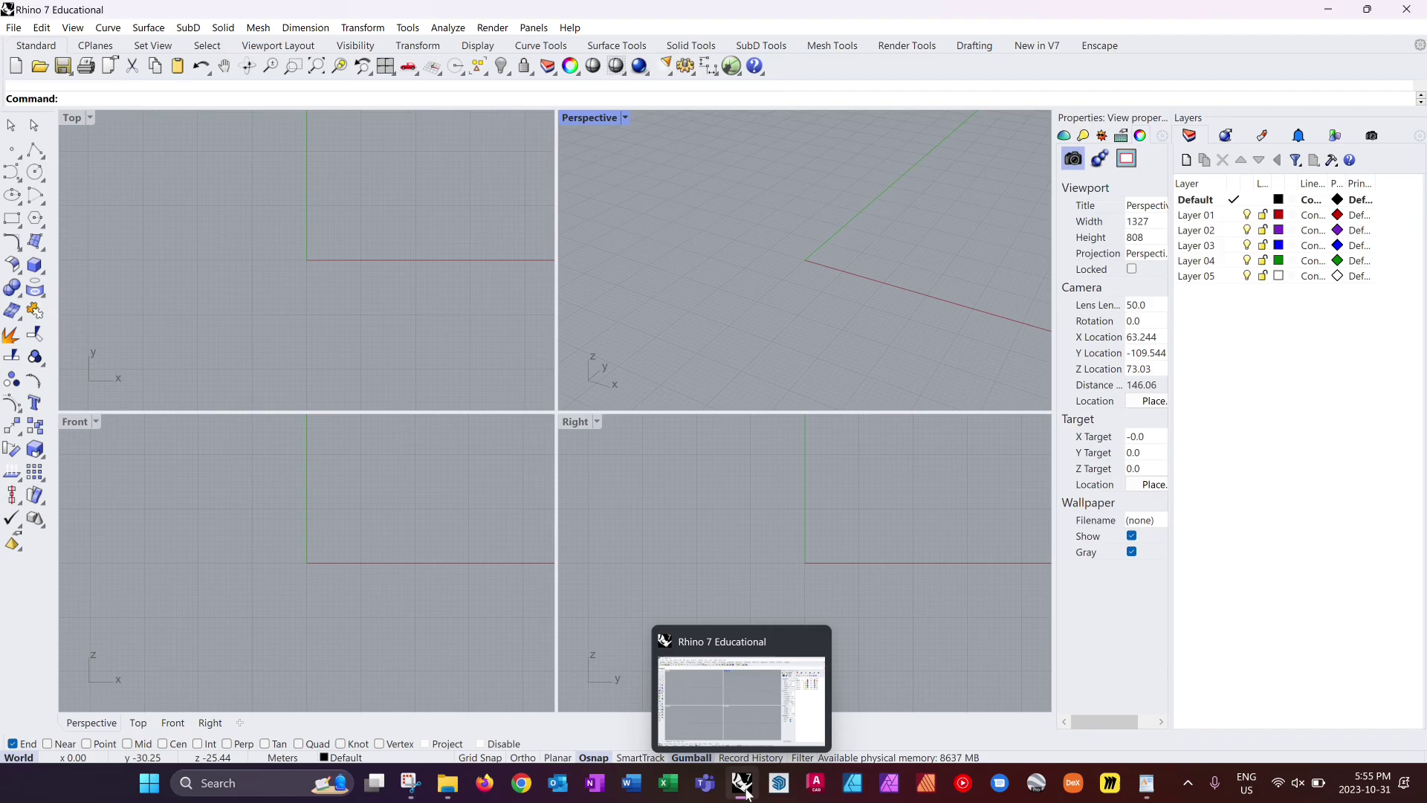
pyautogui.click(761, 734)
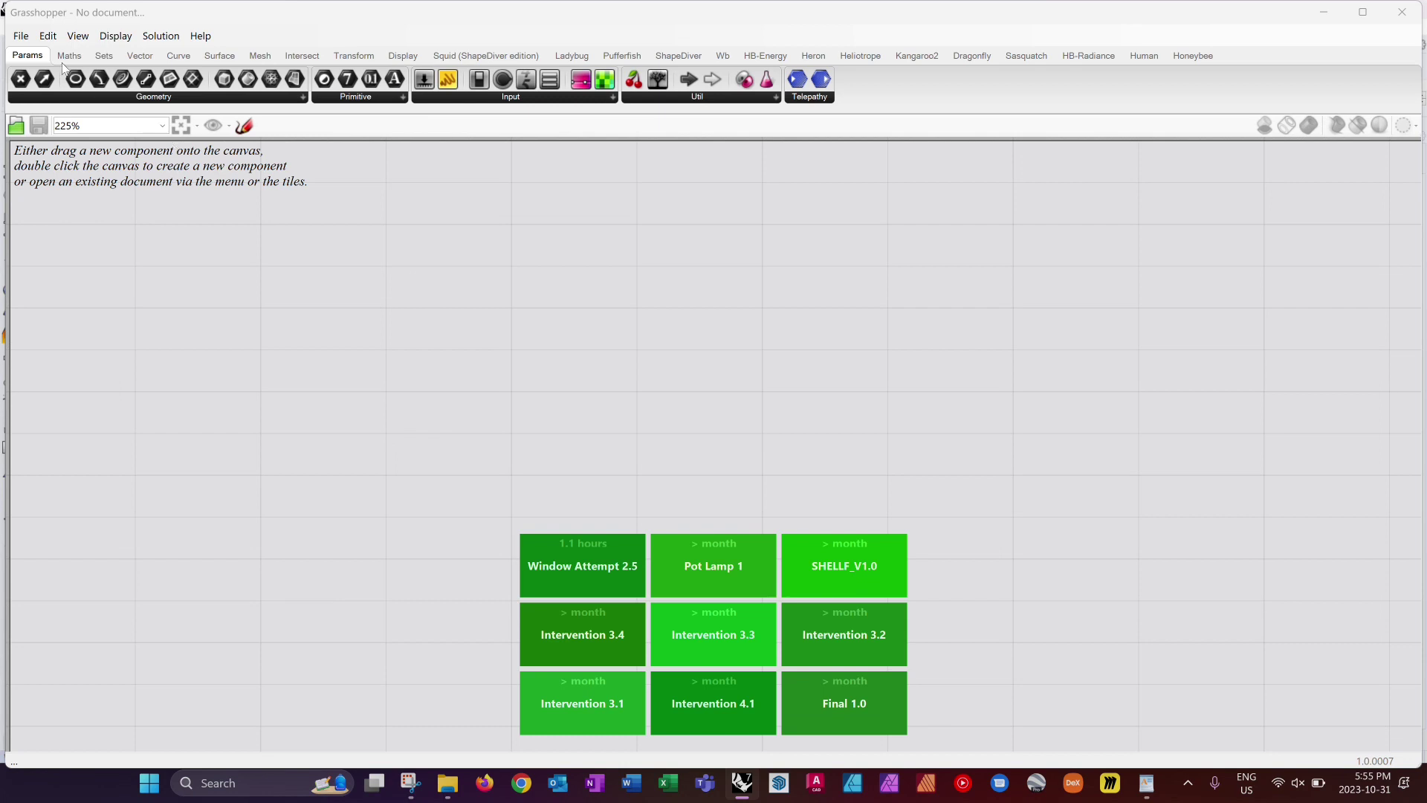
pyautogui.click(18, 36)
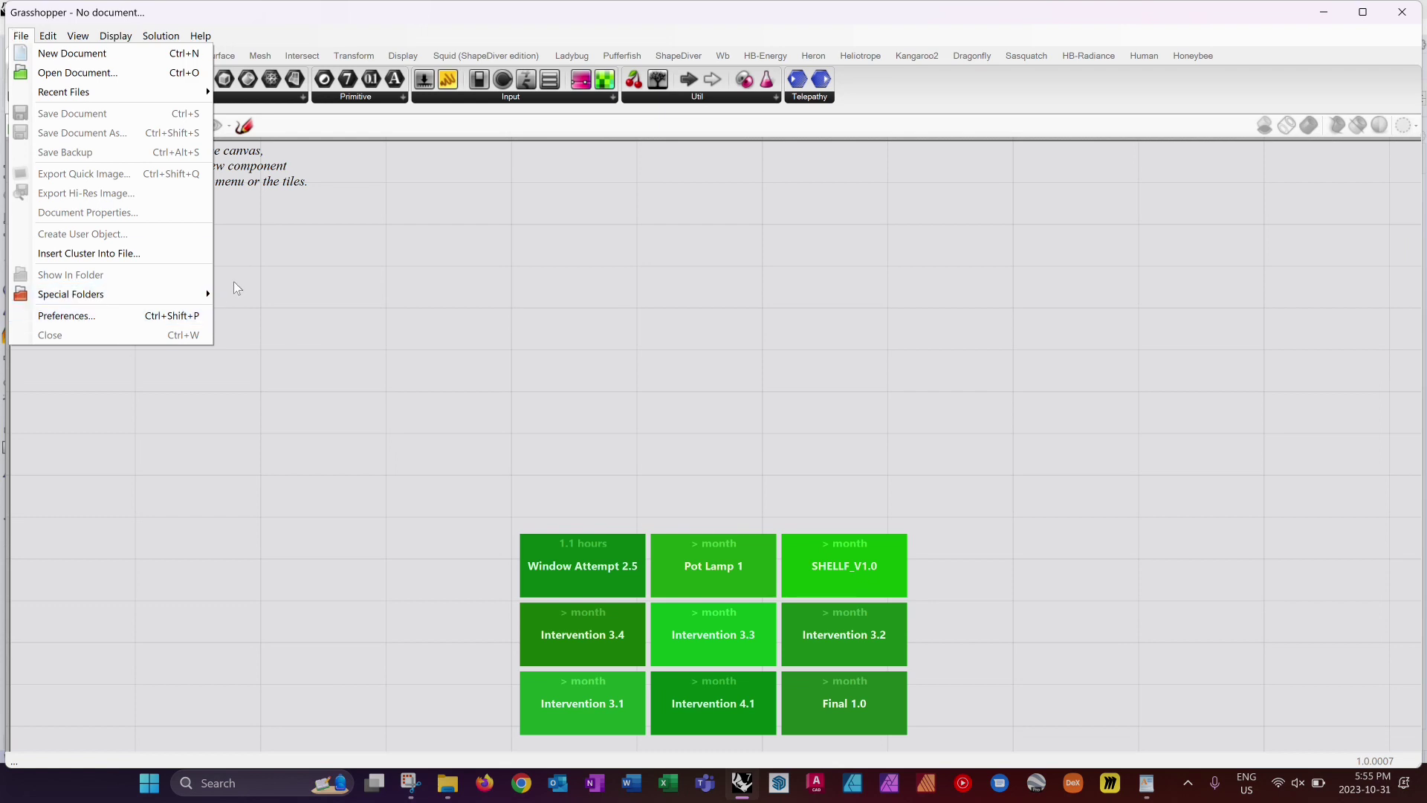
pyautogui.click(592, 370)
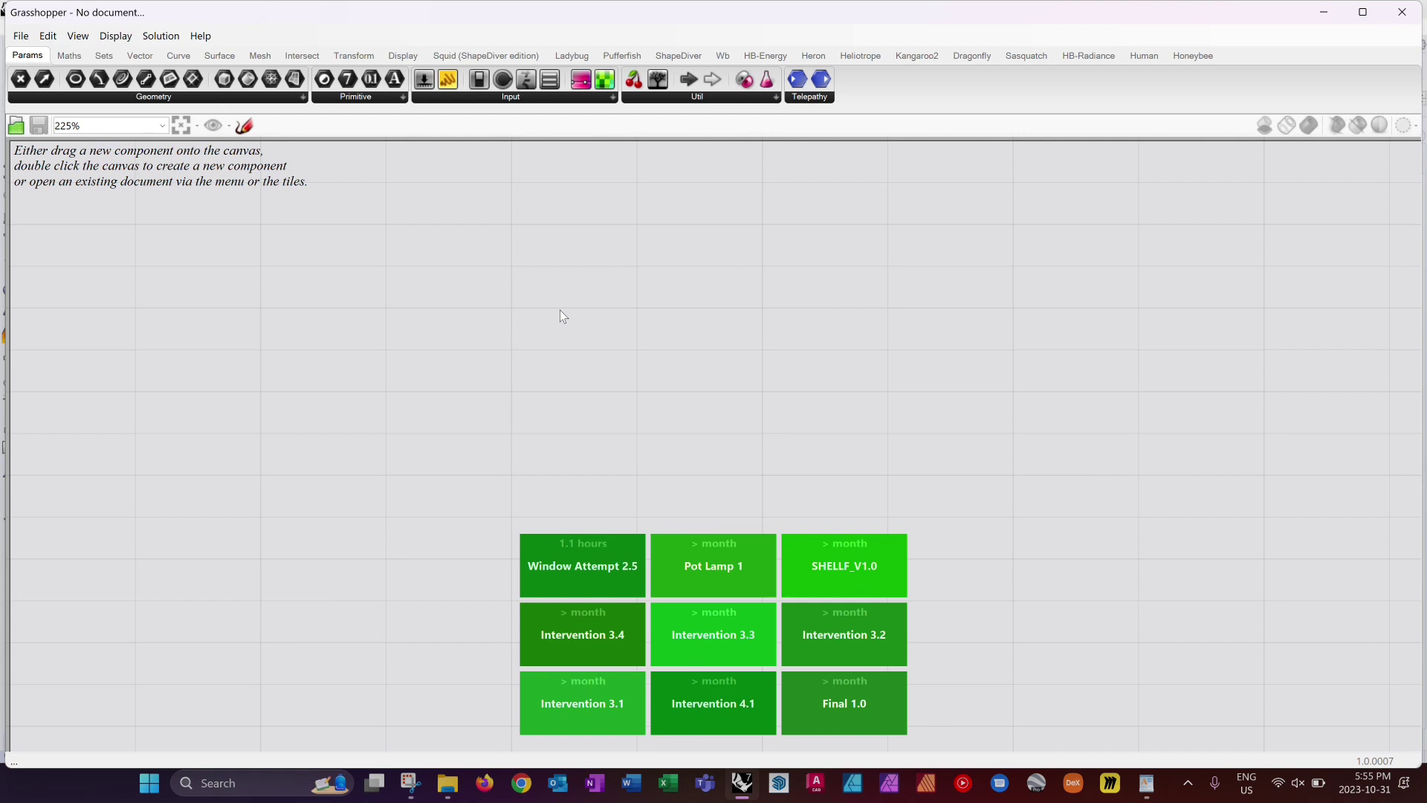
pyautogui.click(21, 37)
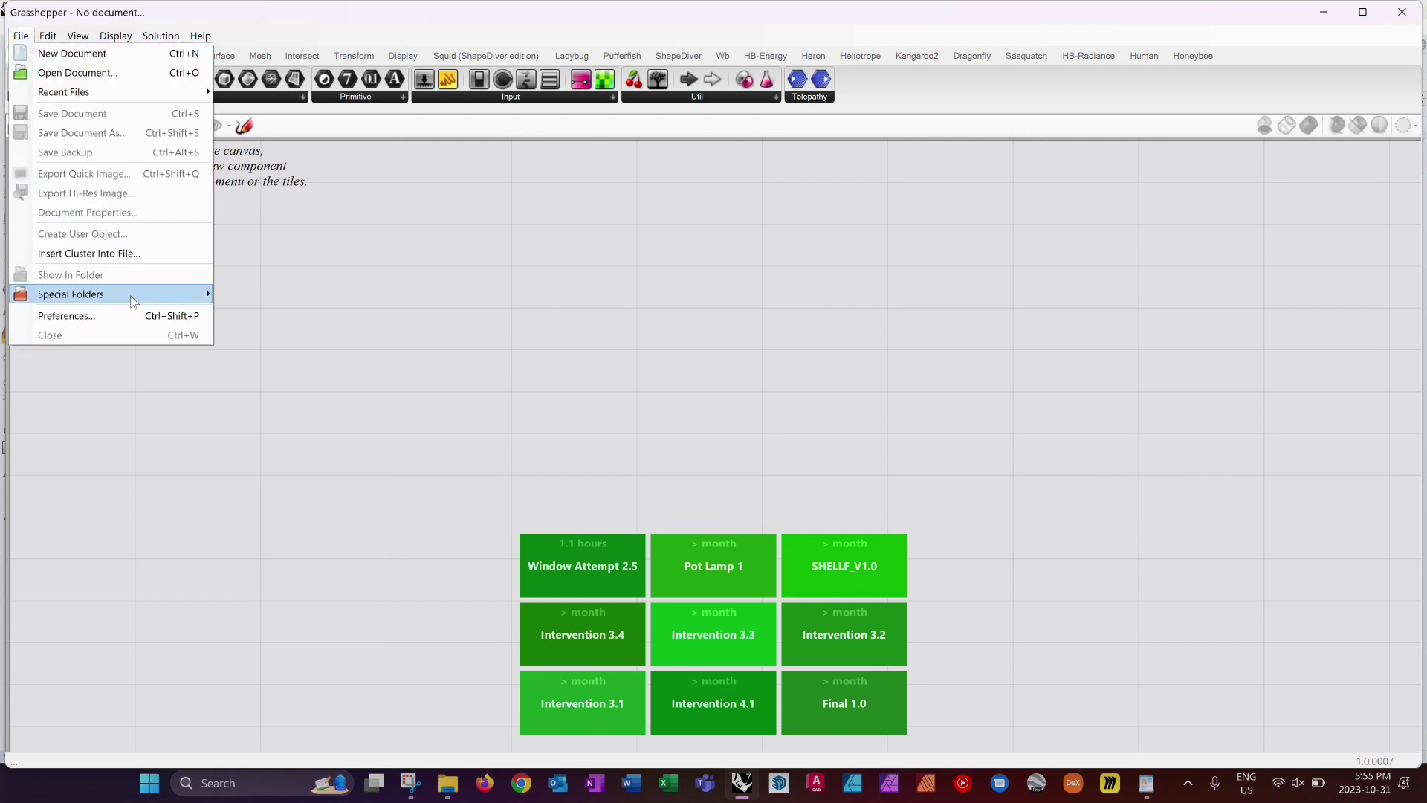
pyautogui.moveTo(131, 296)
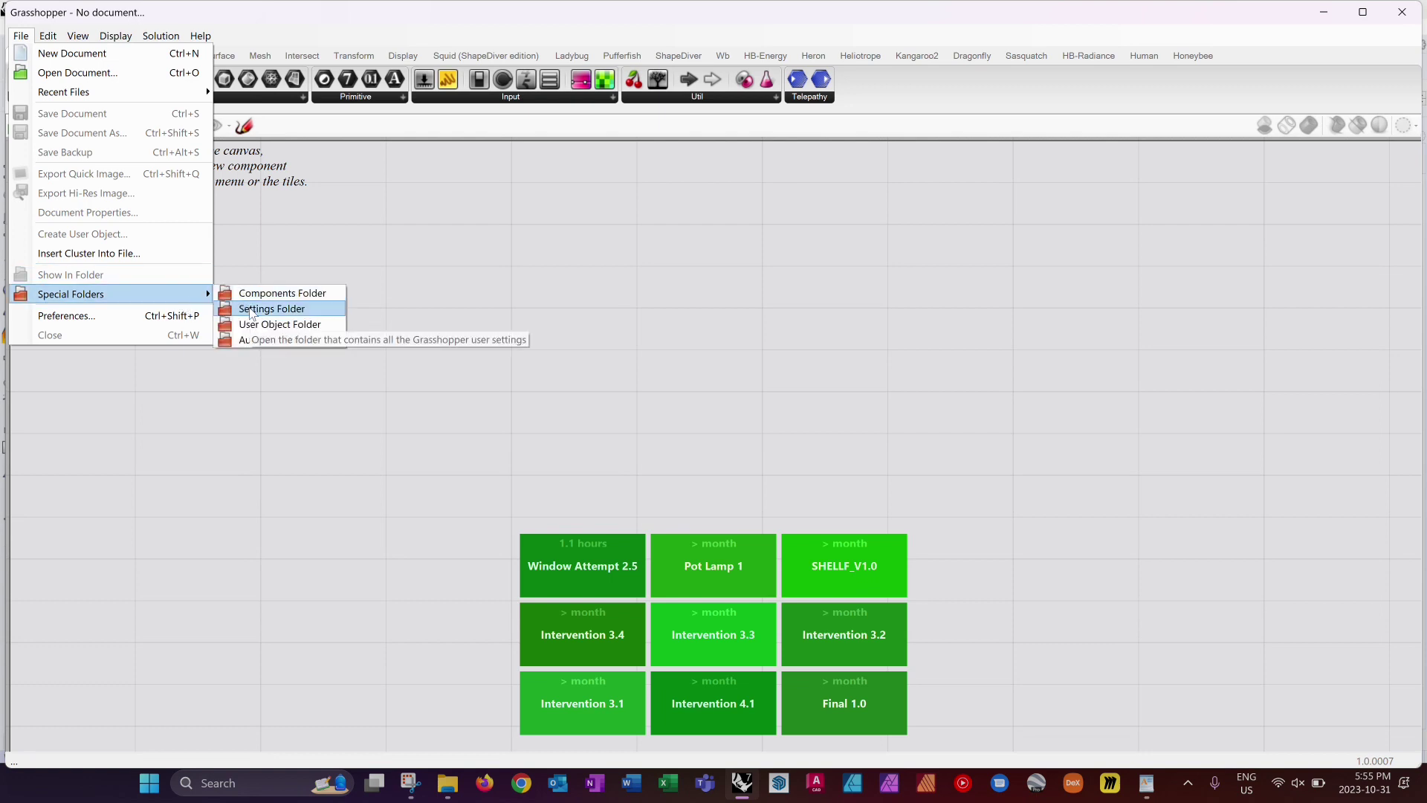
pyautogui.click(251, 310)
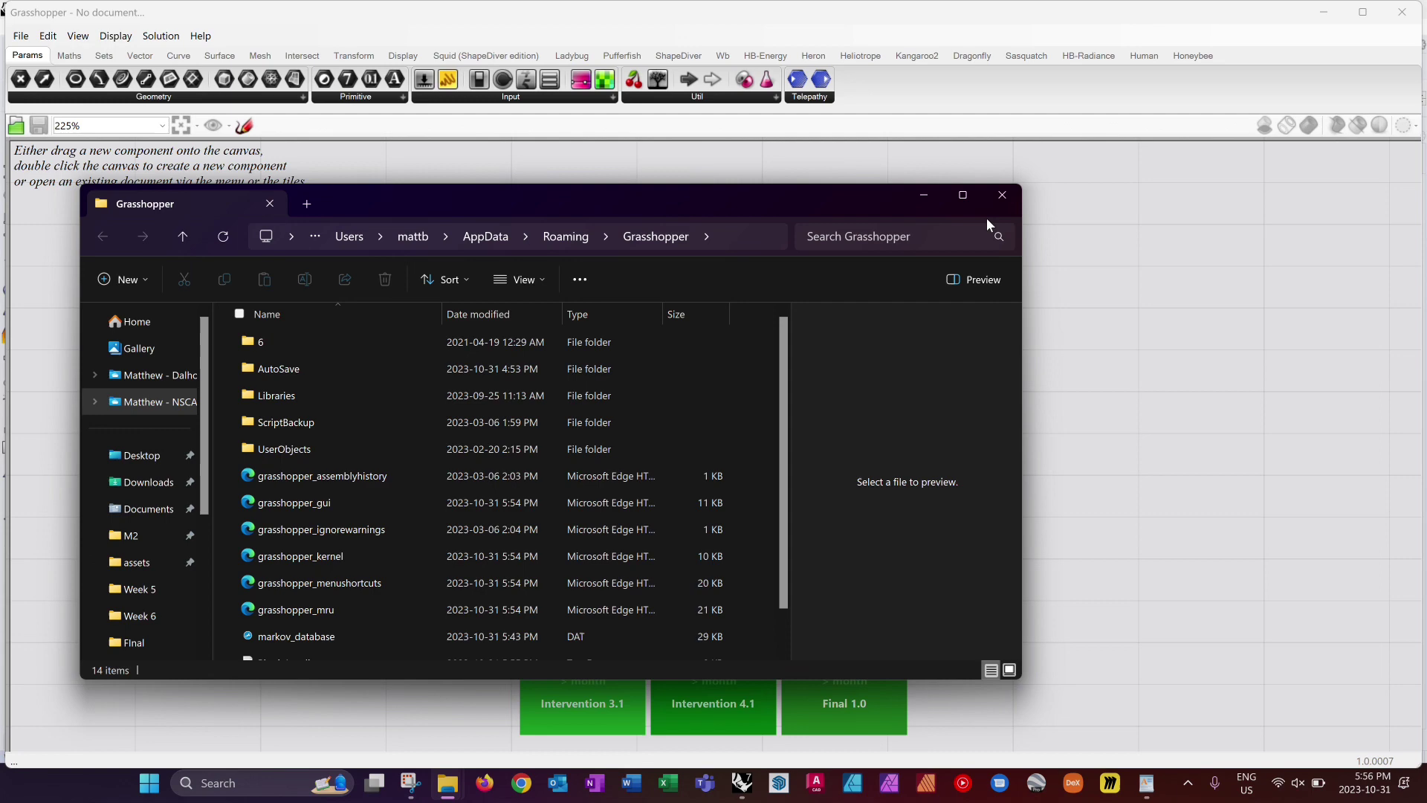
# Close that folder window and reopen the Settings Folder from the File menu.
pyautogui.click(1002, 194)
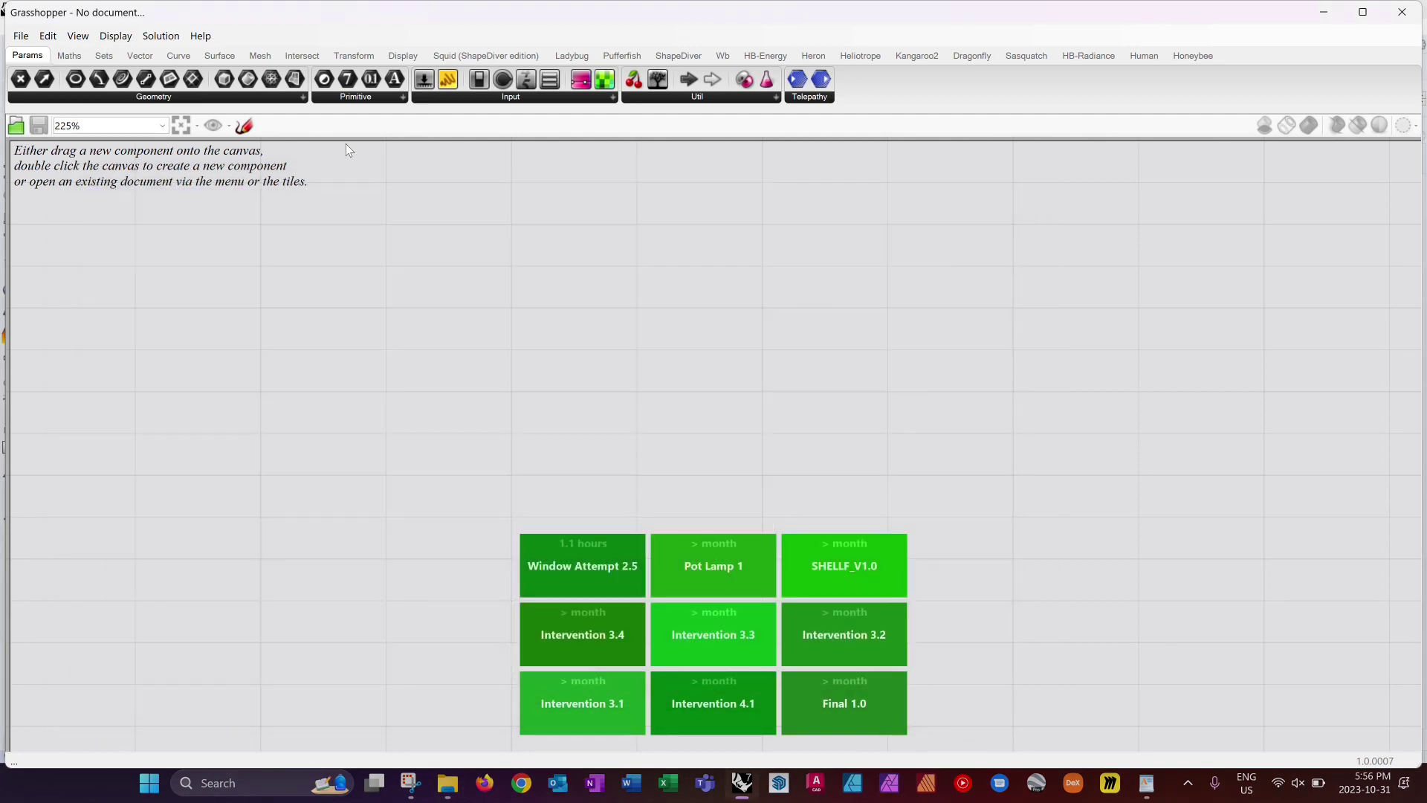
pyautogui.click(23, 37)
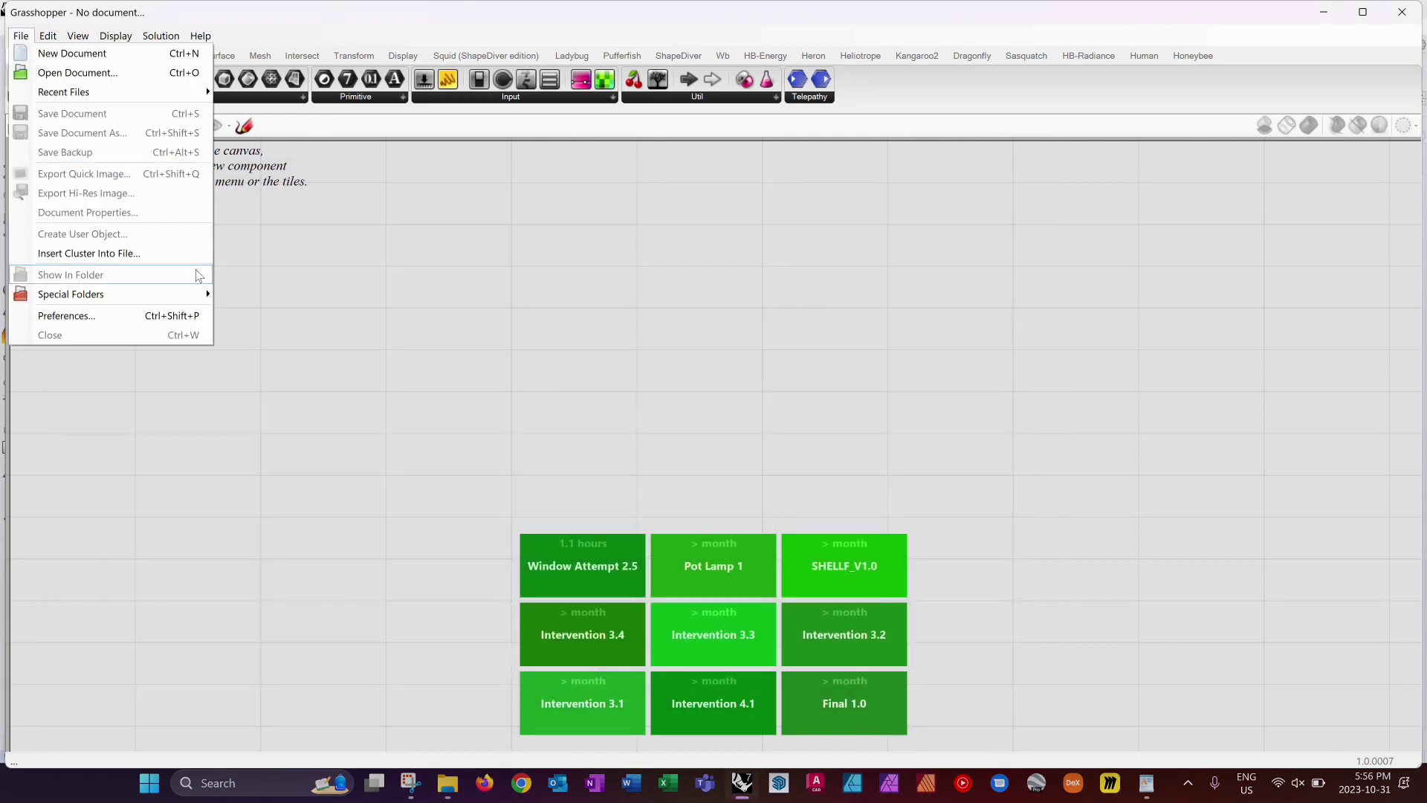
pyautogui.moveTo(197, 294)
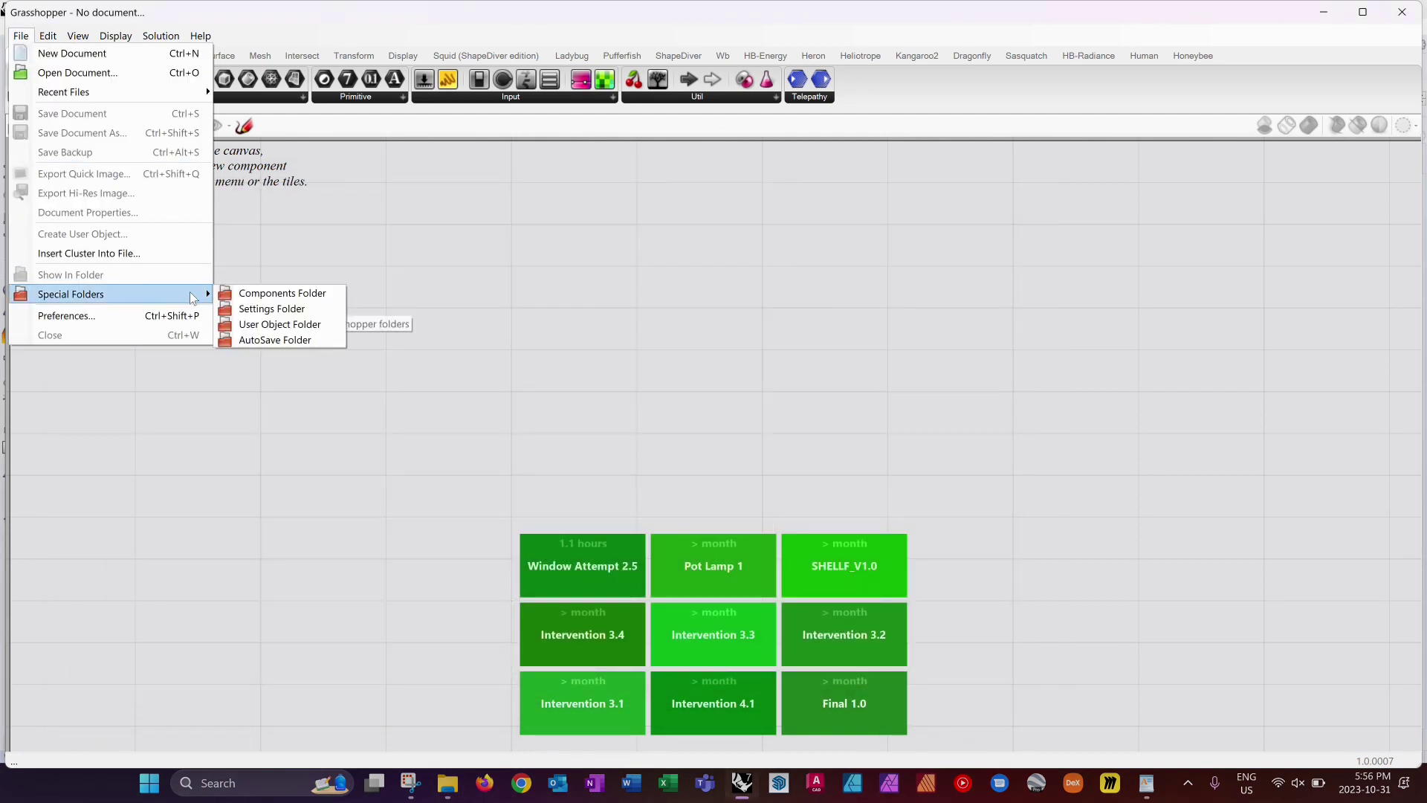
pyautogui.click(307, 311)
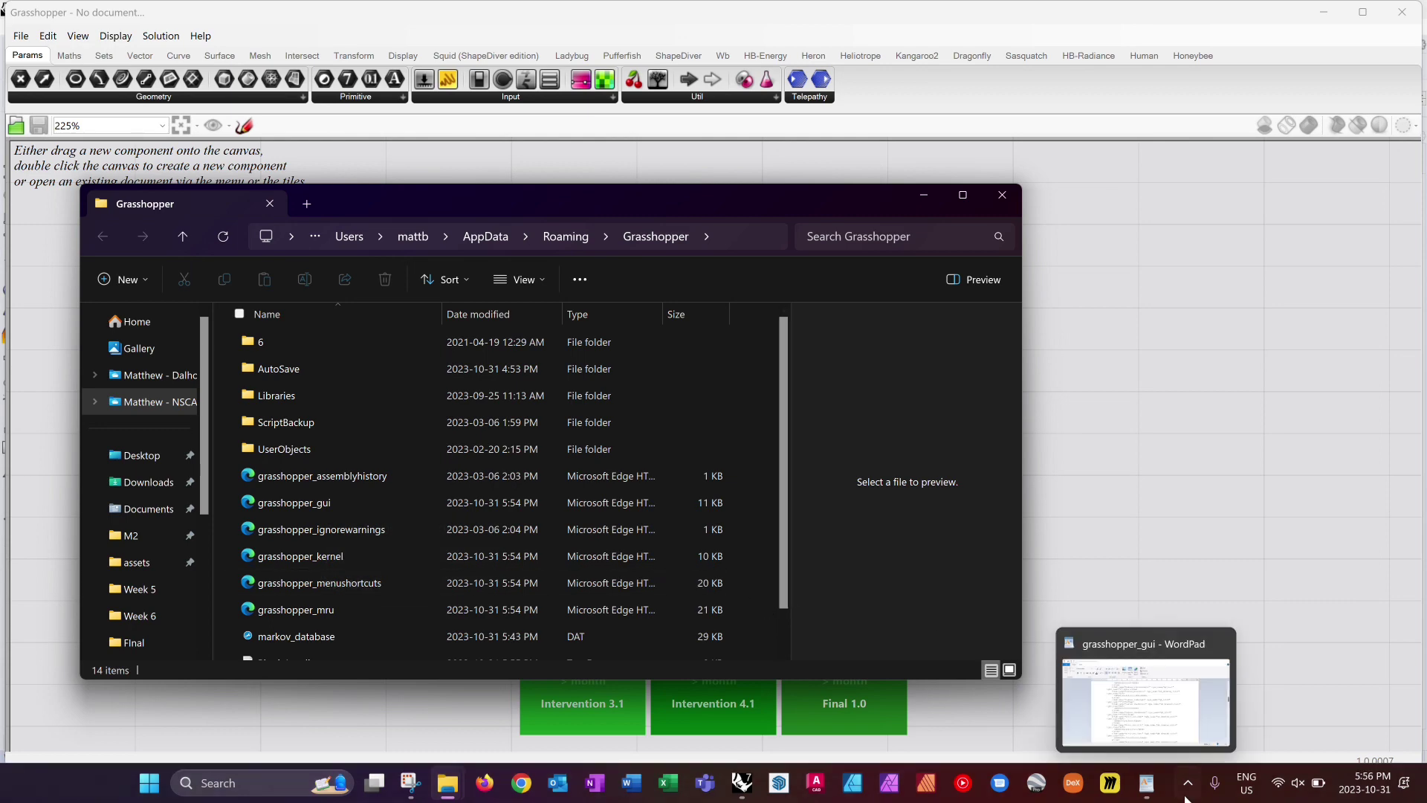
pyautogui.click(1147, 792)
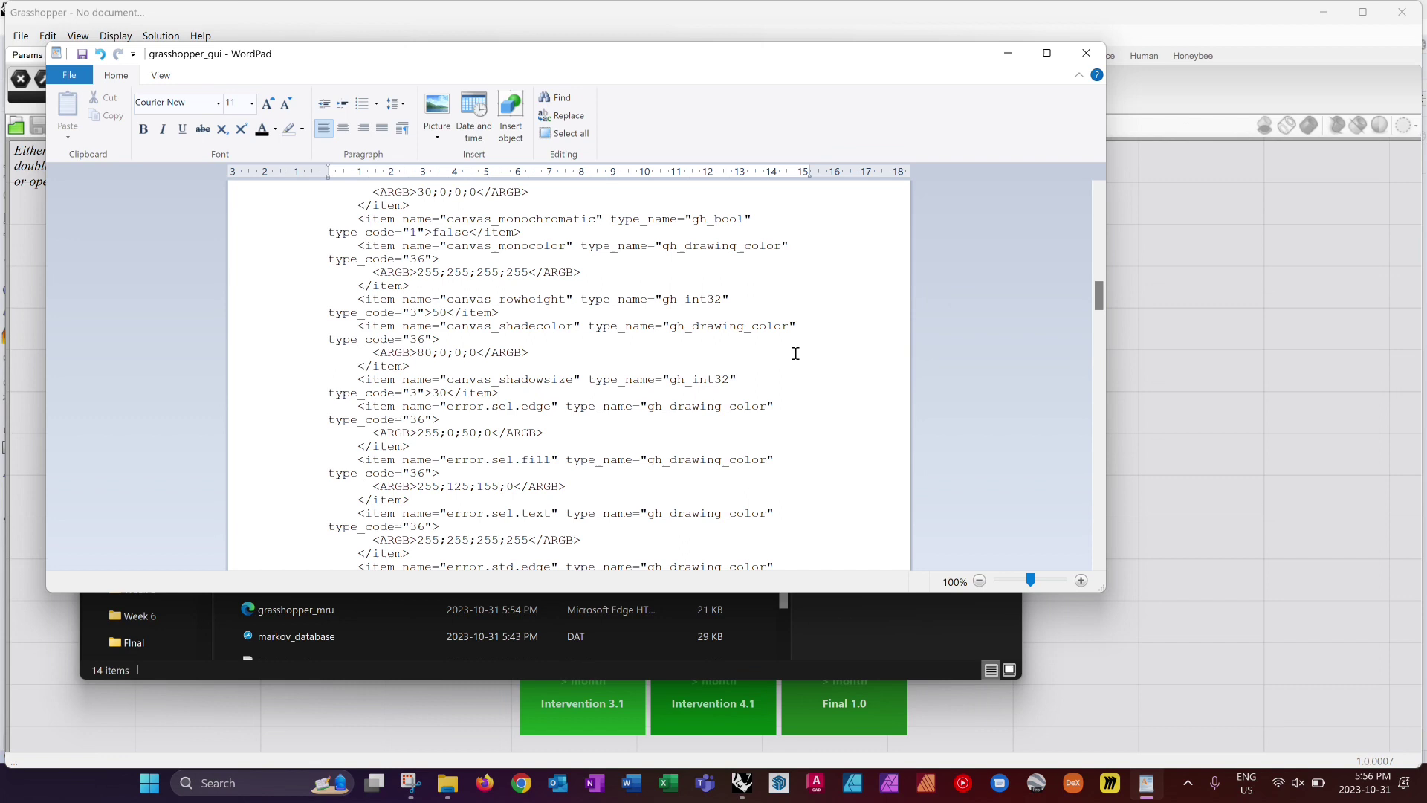
pyautogui.scroll(9, 576, 381)
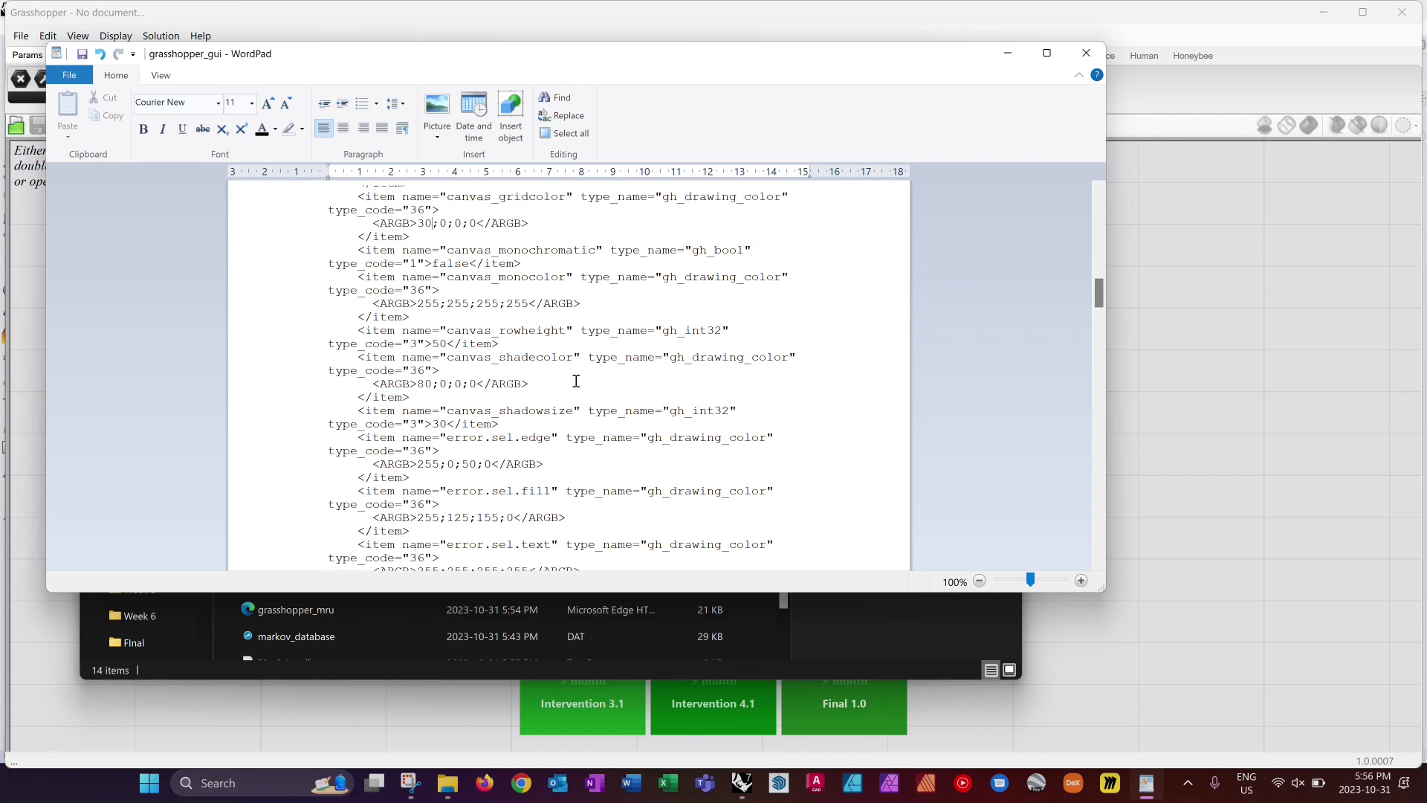
pyautogui.scroll(20, 576, 381)
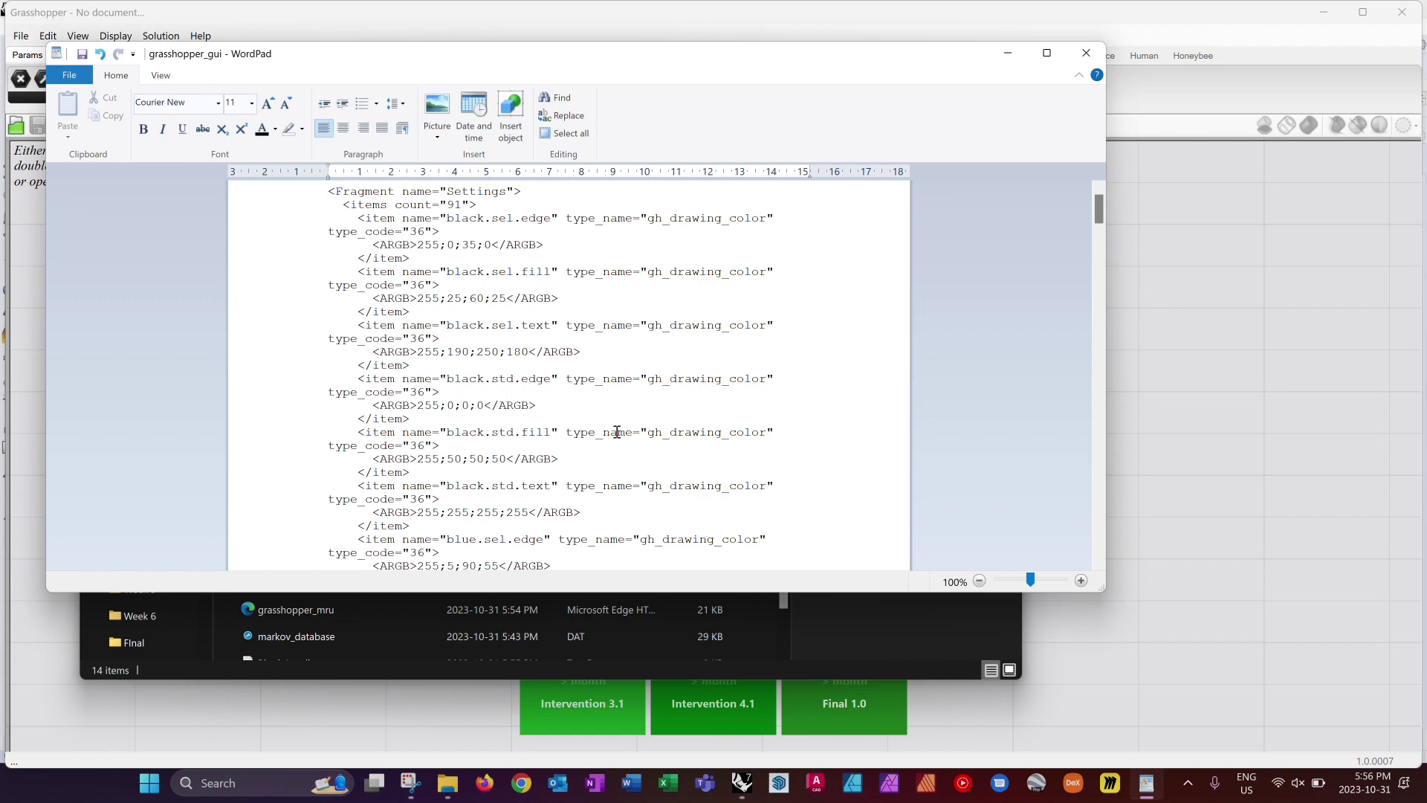
pyautogui.click(517, 283)
pyautogui.scroll(-2, 485, 223)
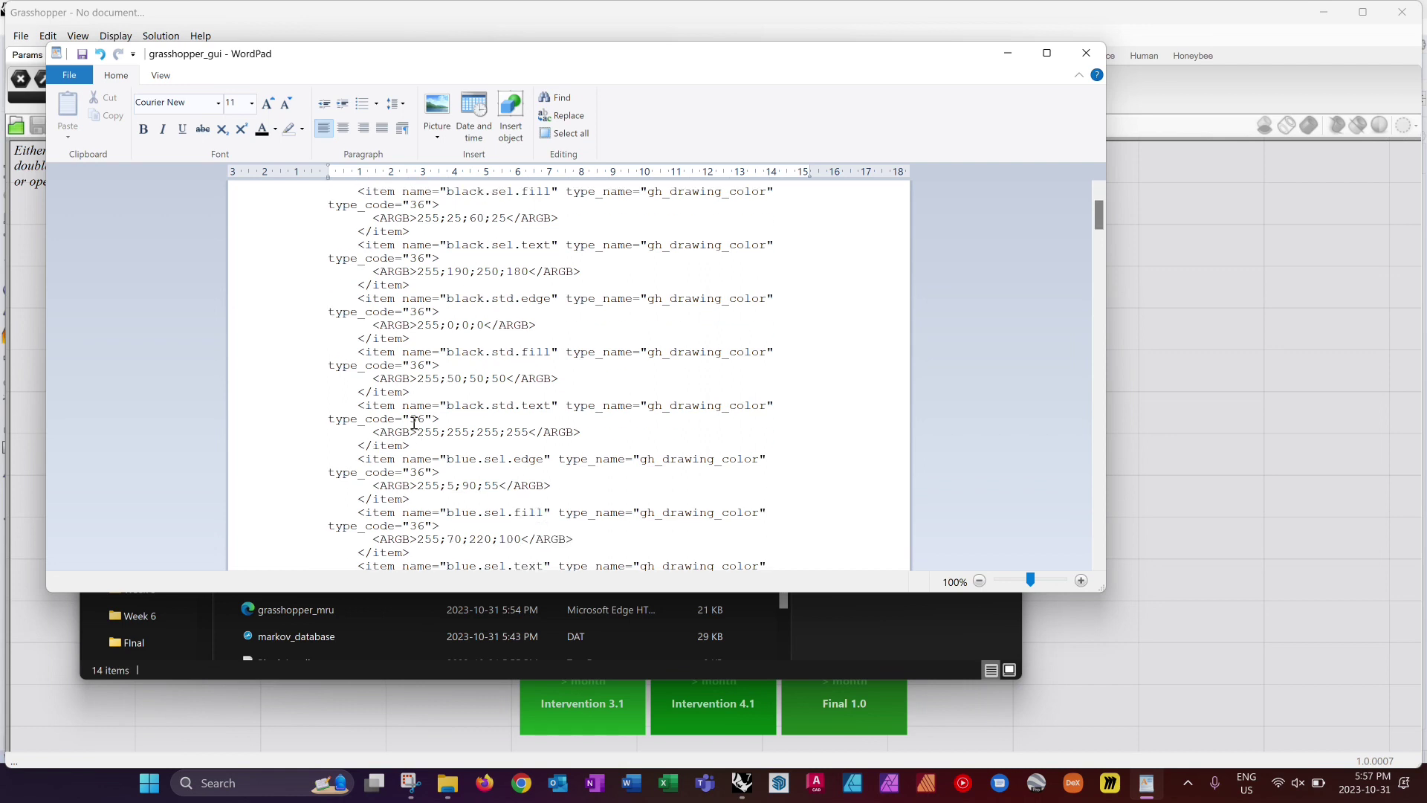
pyautogui.moveTo(357, 401); pyautogui.dragTo(729, 421)
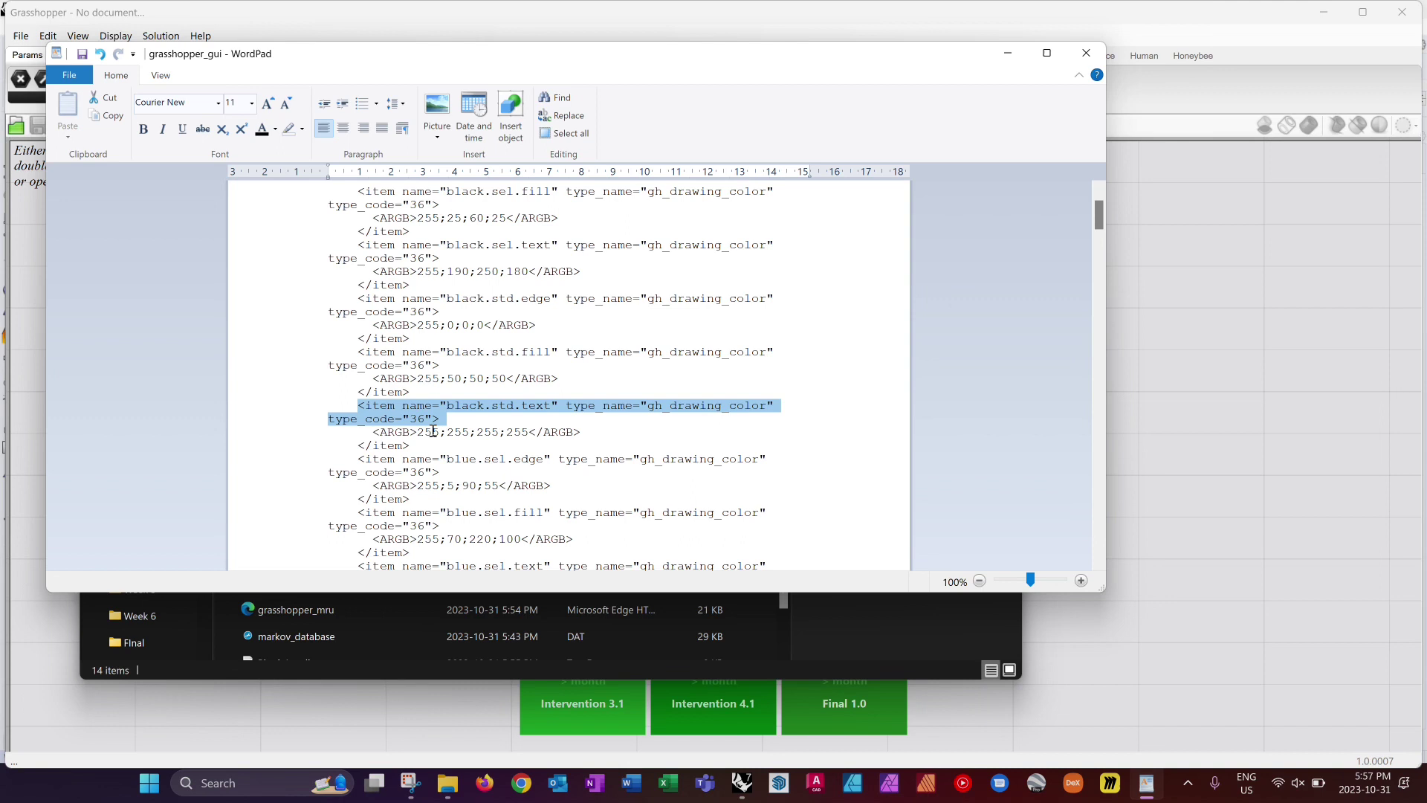
pyautogui.click(444, 408)
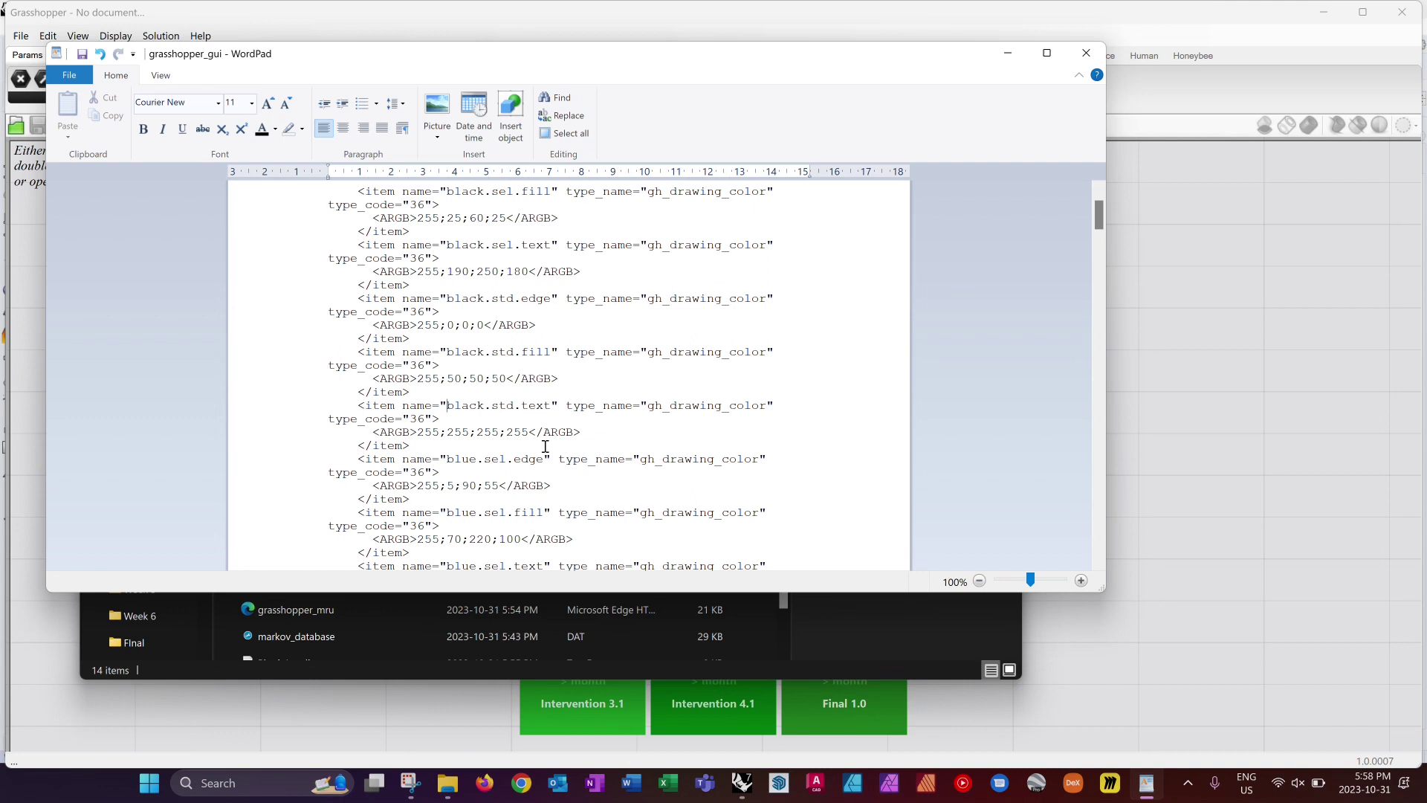
# Scroll grasshopper_gui down to the canvas_backcolor and canvas_gridcolor entries.
pyautogui.scroll(-2, 565, 380)
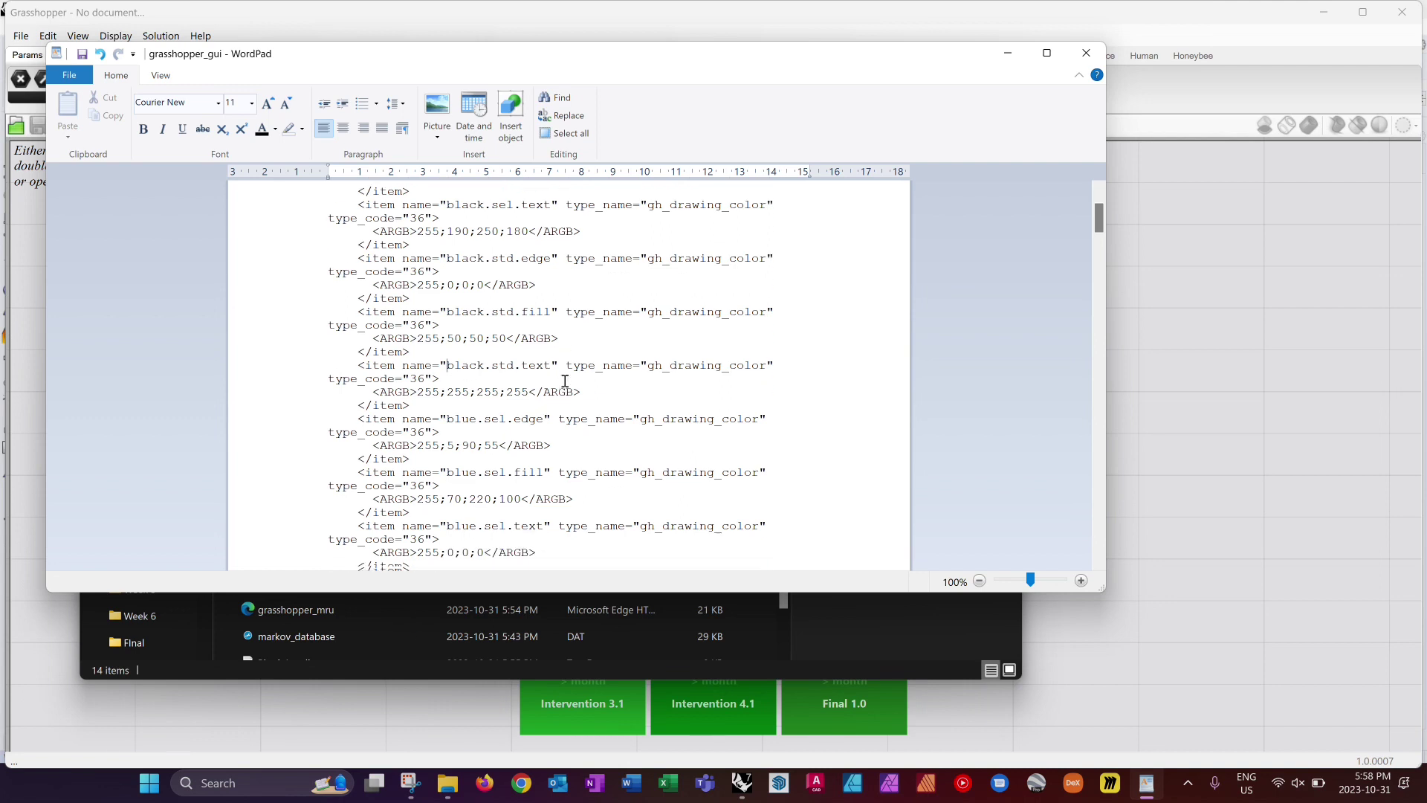
pyautogui.scroll(-5, 564, 381)
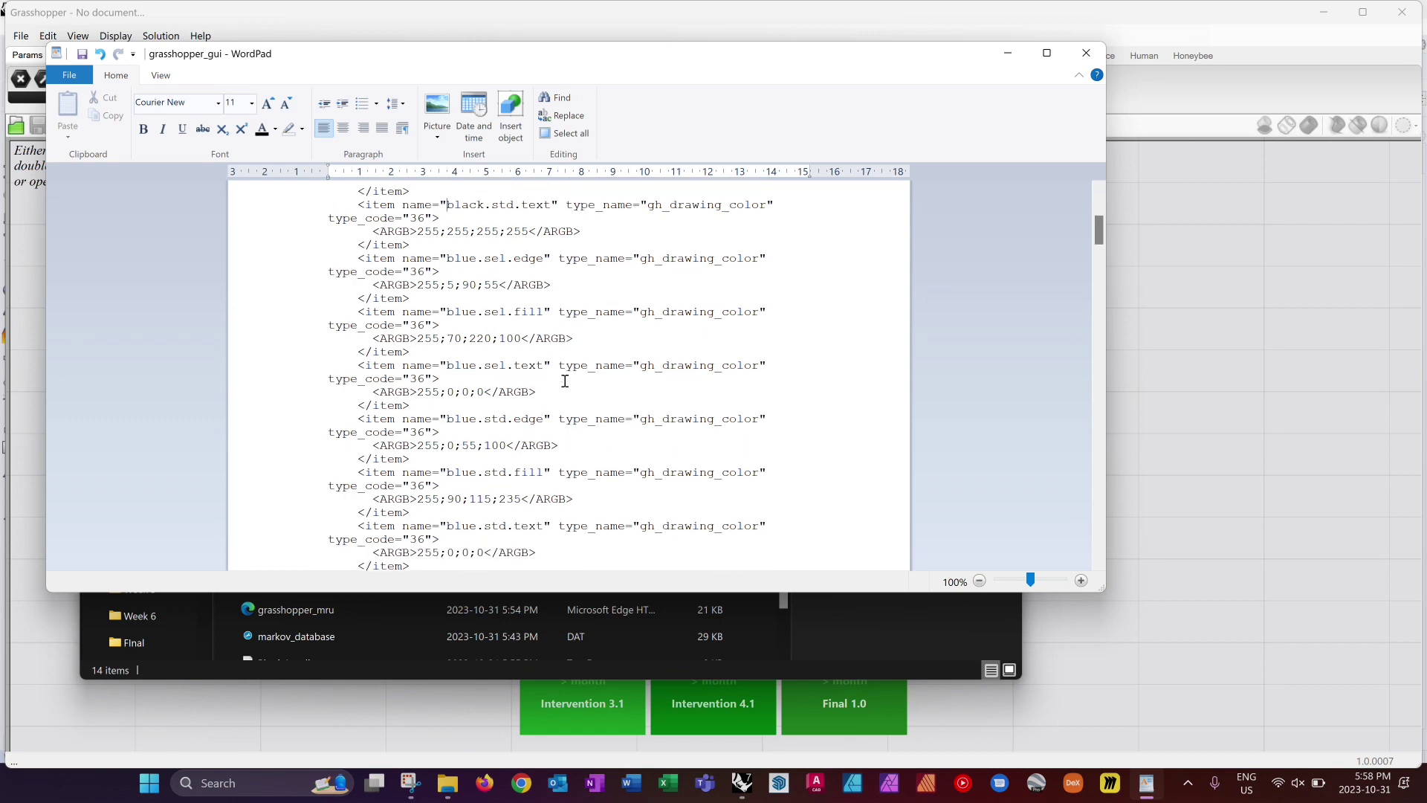
pyautogui.scroll(-6, 565, 381)
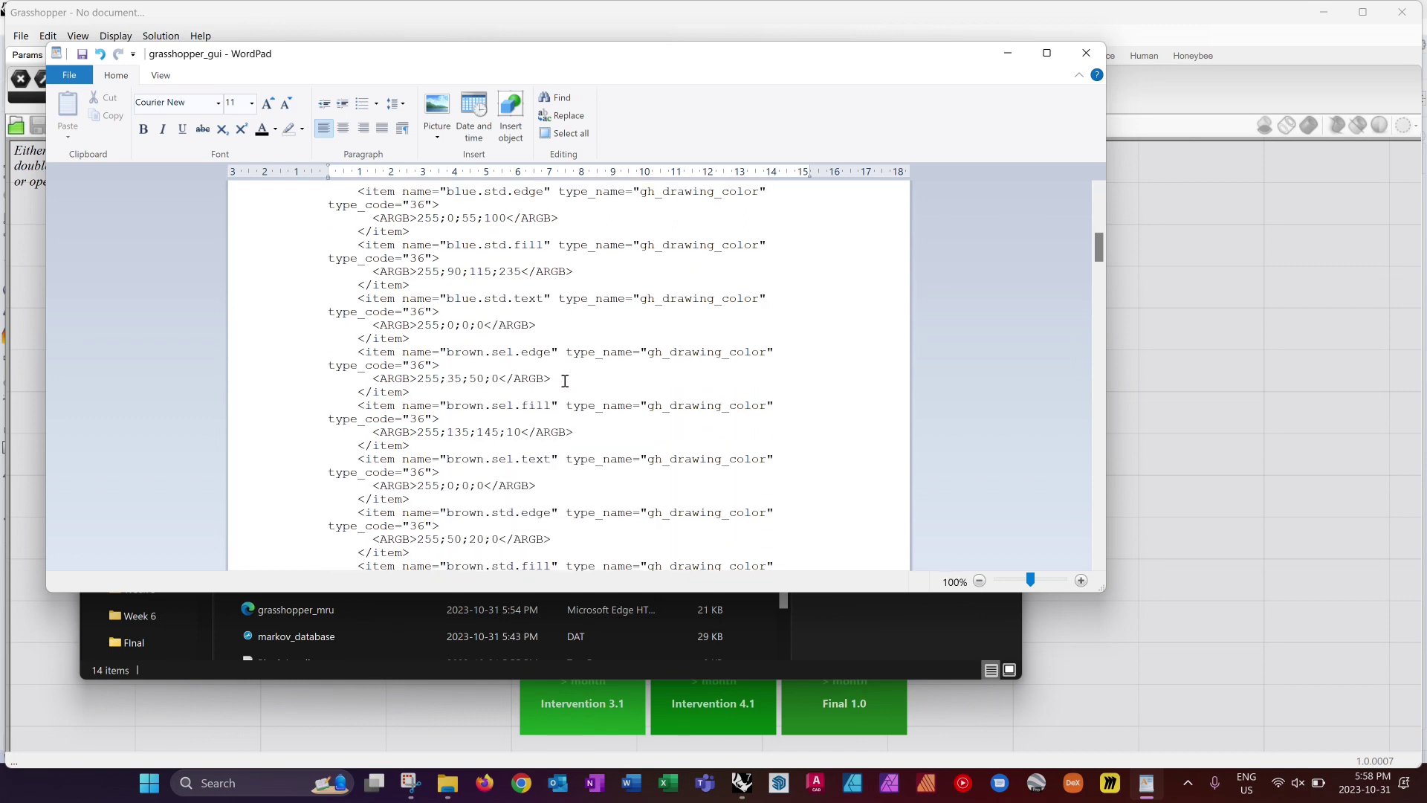
pyautogui.scroll(-9, 565, 380)
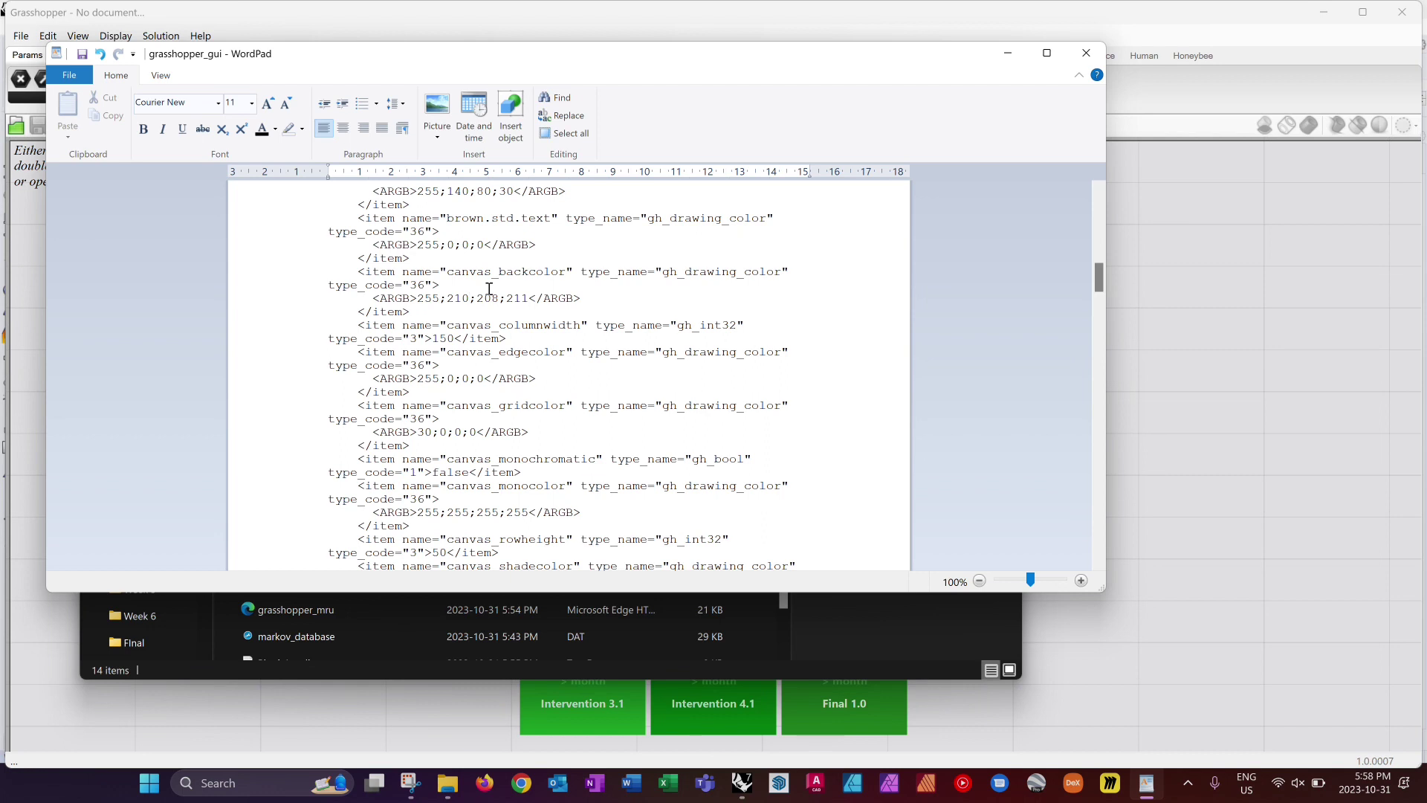
# Change canvas_backcolor's red, green and blue to 255, making it 255;255;255;255.
pyautogui.press('BackSpace')
pyautogui.press('BackSpace')
pyautogui.write('55')
pyautogui.click(503, 298)
pyautogui.press('BackSpace')
pyautogui.press('BackSpace')
pyautogui.write('55')
pyautogui.press('Right')
pyautogui.press('Right')
pyautogui.press('Right')
pyautogui.press('Right')
pyautogui.press('BackSpace')
pyautogui.press('BackSpace')
pyautogui.write('55')
# Change the canvas_gridcolor alpha from 30 to 0, giving 0;0;0;0.
pyautogui.moveTo(442, 435); pyautogui.dragTo(485, 435)
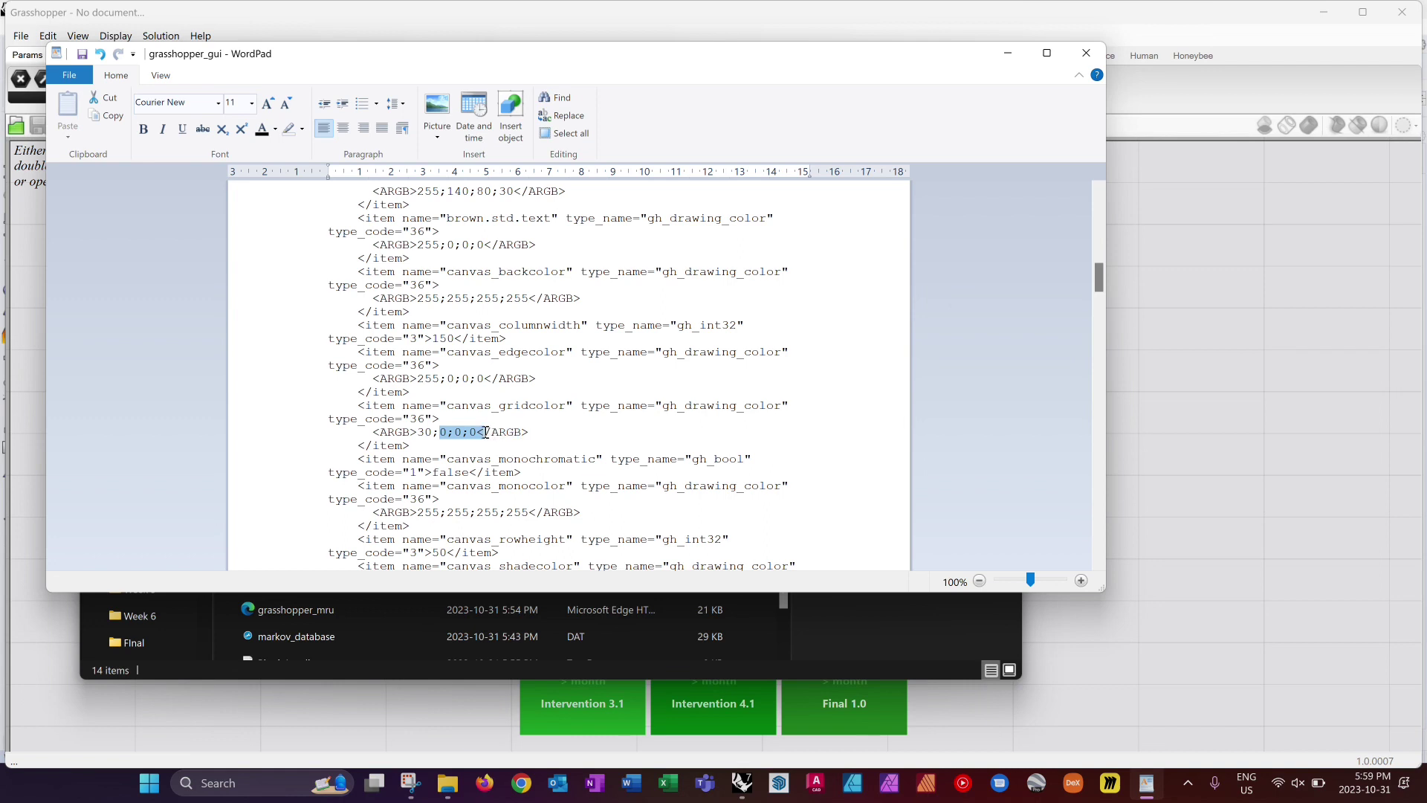
pyautogui.click(420, 434)
pyautogui.press('BackSpace')
pyautogui.press('BackSpace')
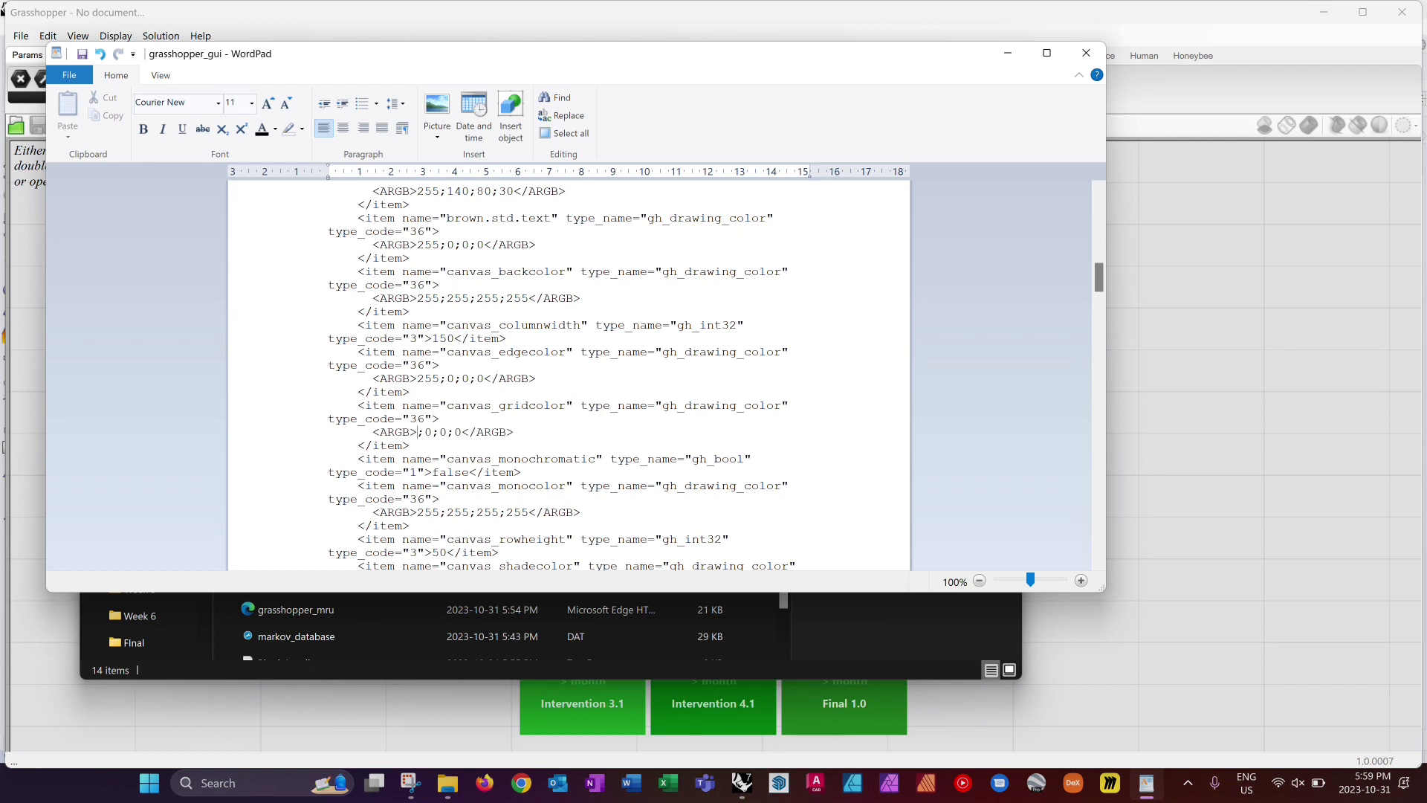
pyautogui.write('0')
pyautogui.click(497, 441)
# Close Grasshopper and Rhino 7, keeping the edited grasshopper_gui open in WordPad.
pyautogui.click(522, 432)
pyautogui.click(1403, 12)
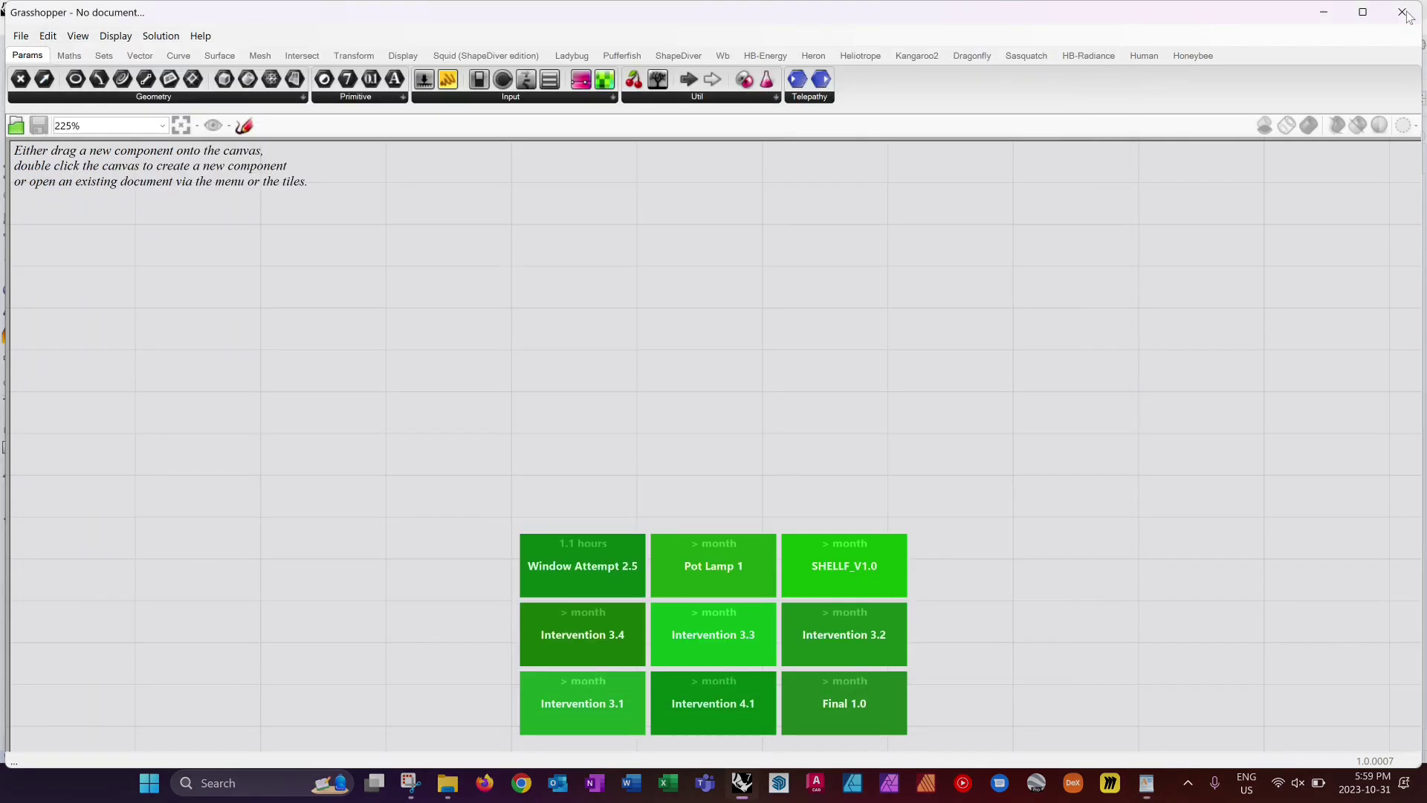
pyautogui.click(1406, 10)
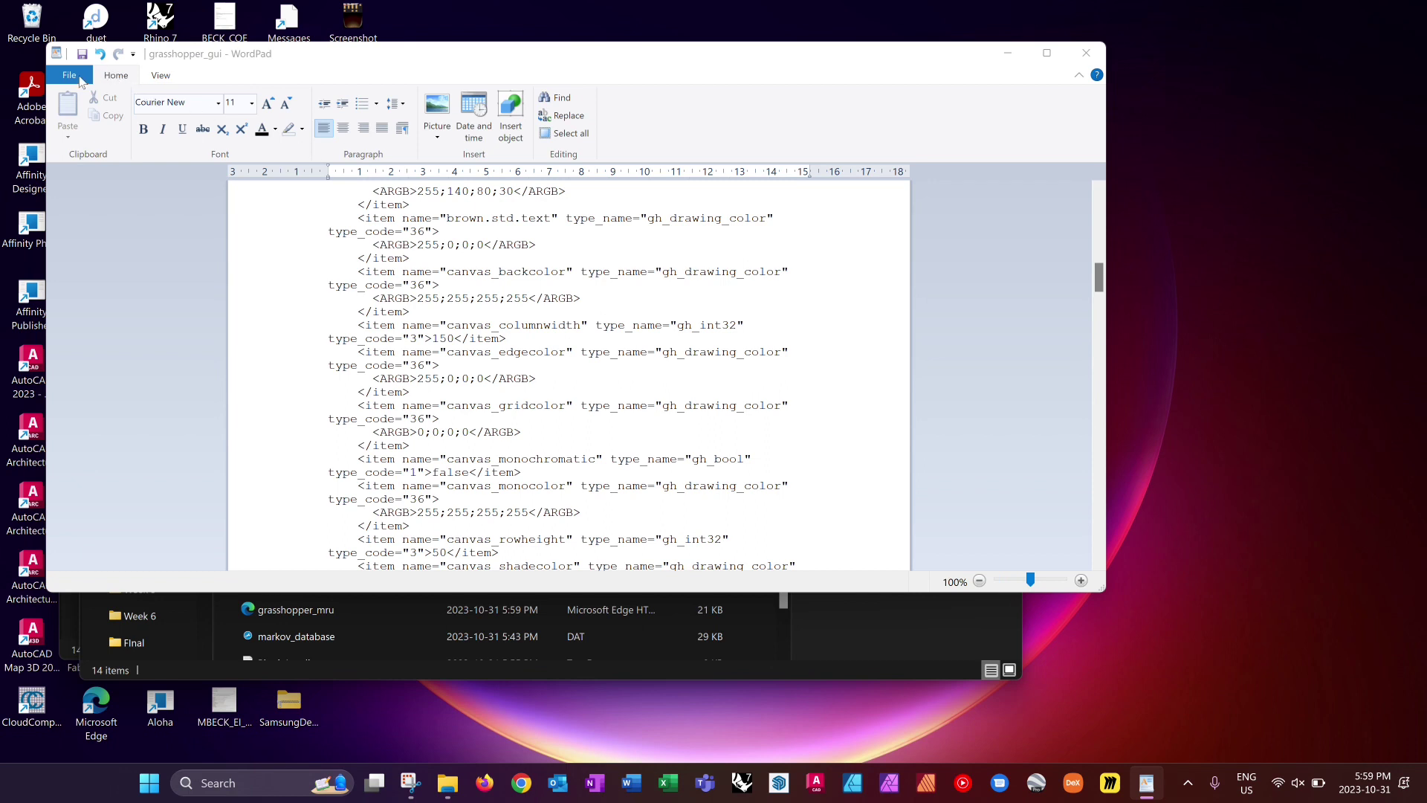
# Put the WordPad document aside and relaunch Rhino 7 from the taskbar to load the new settings.
pyautogui.click(102, 74)
pyautogui.click(77, 79)
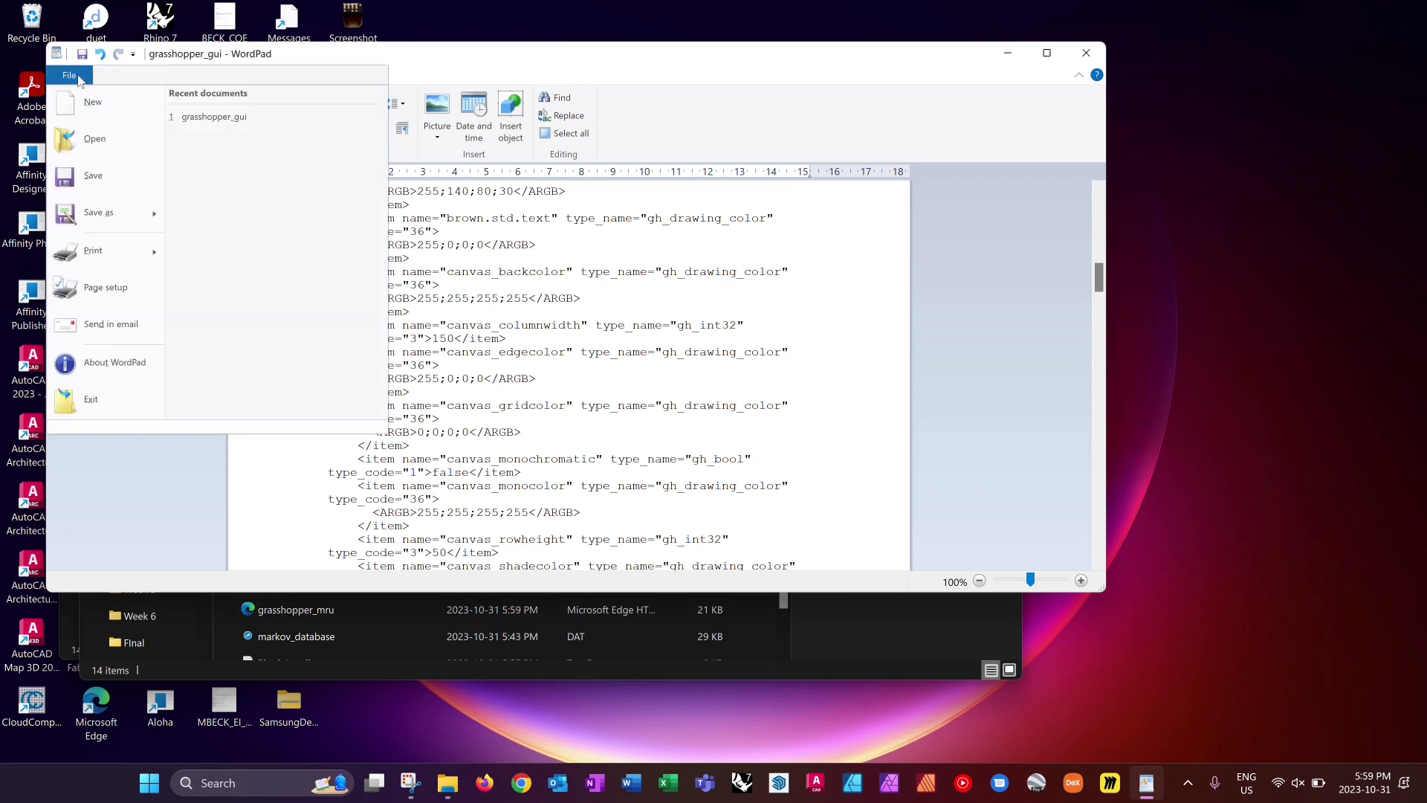
pyautogui.scroll(-6, 80, 80)
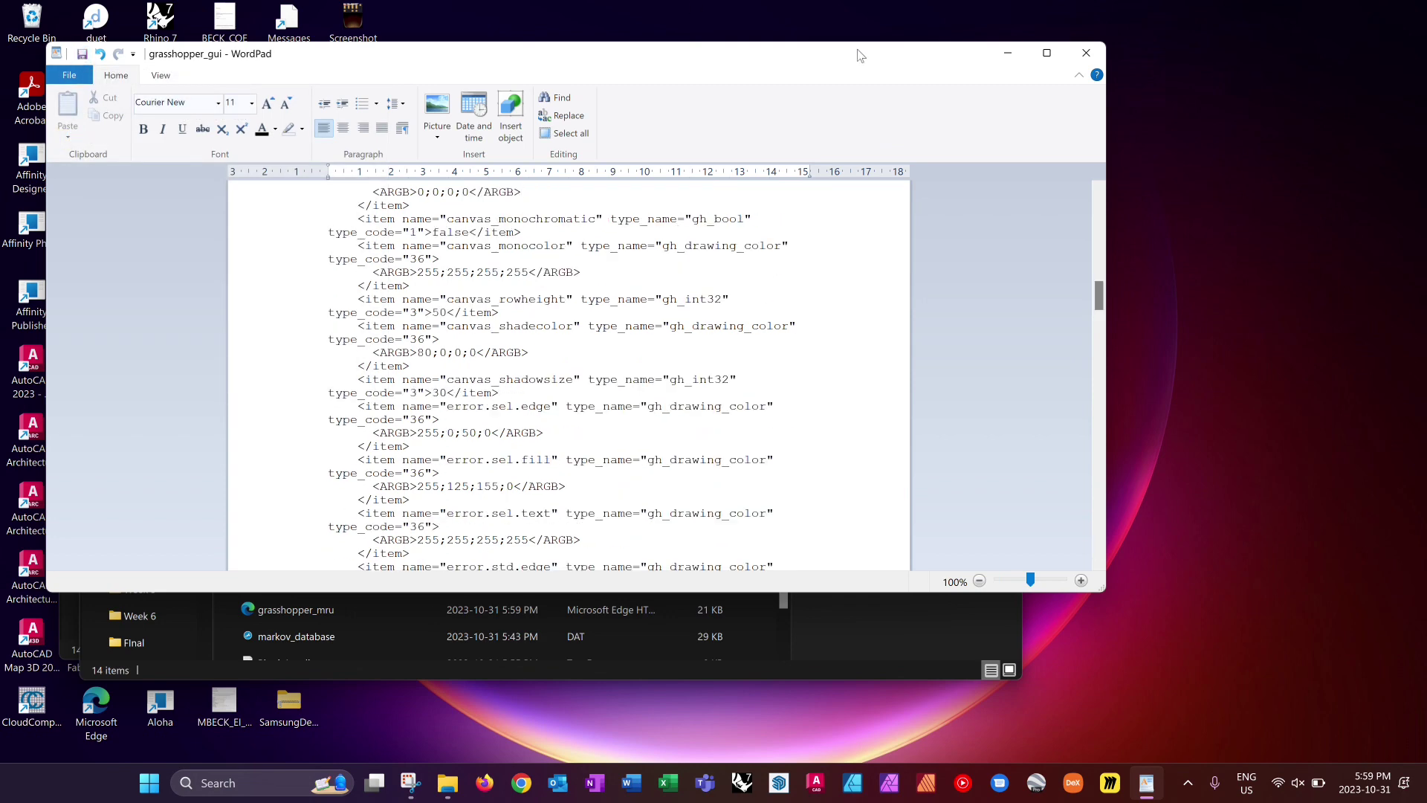
pyautogui.click(1012, 53)
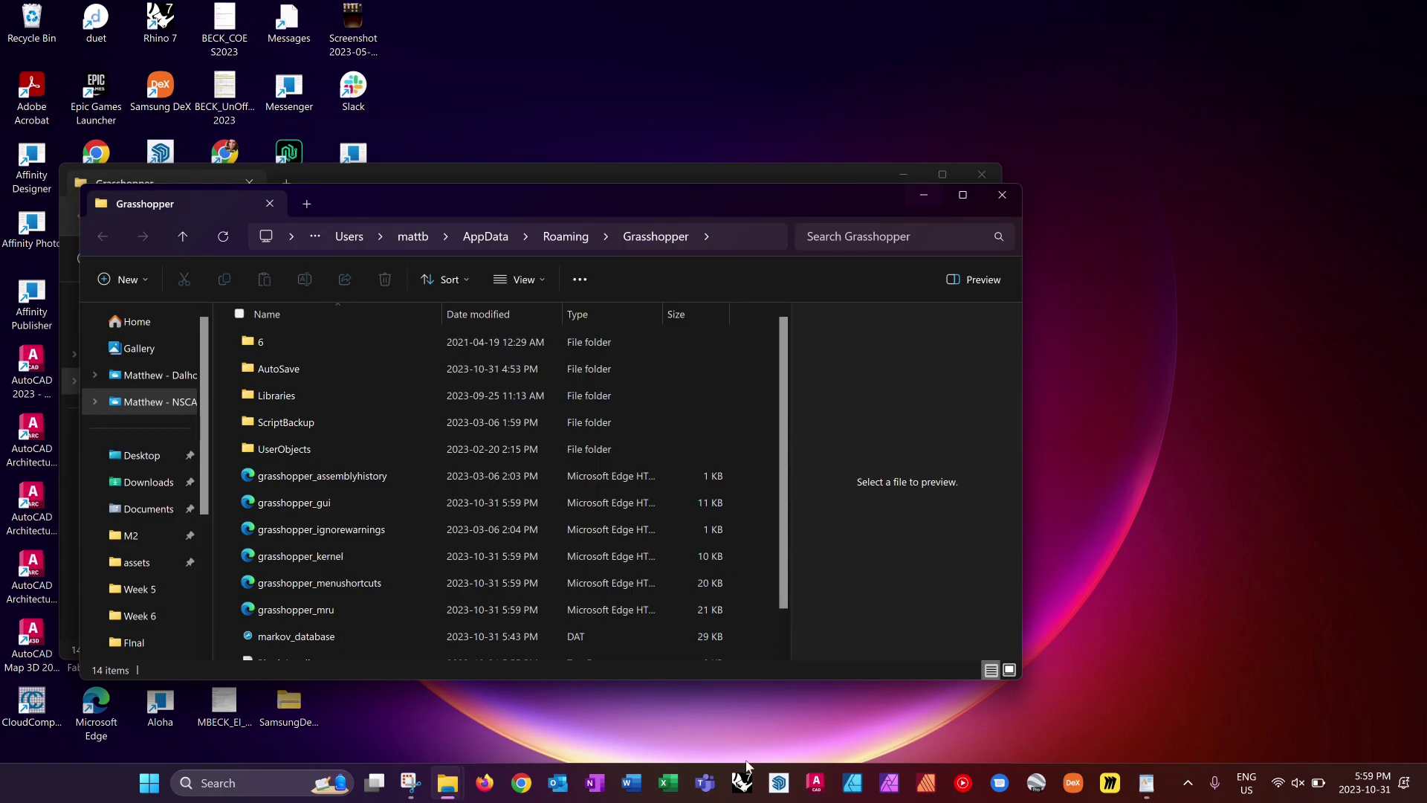
pyautogui.click(742, 781)
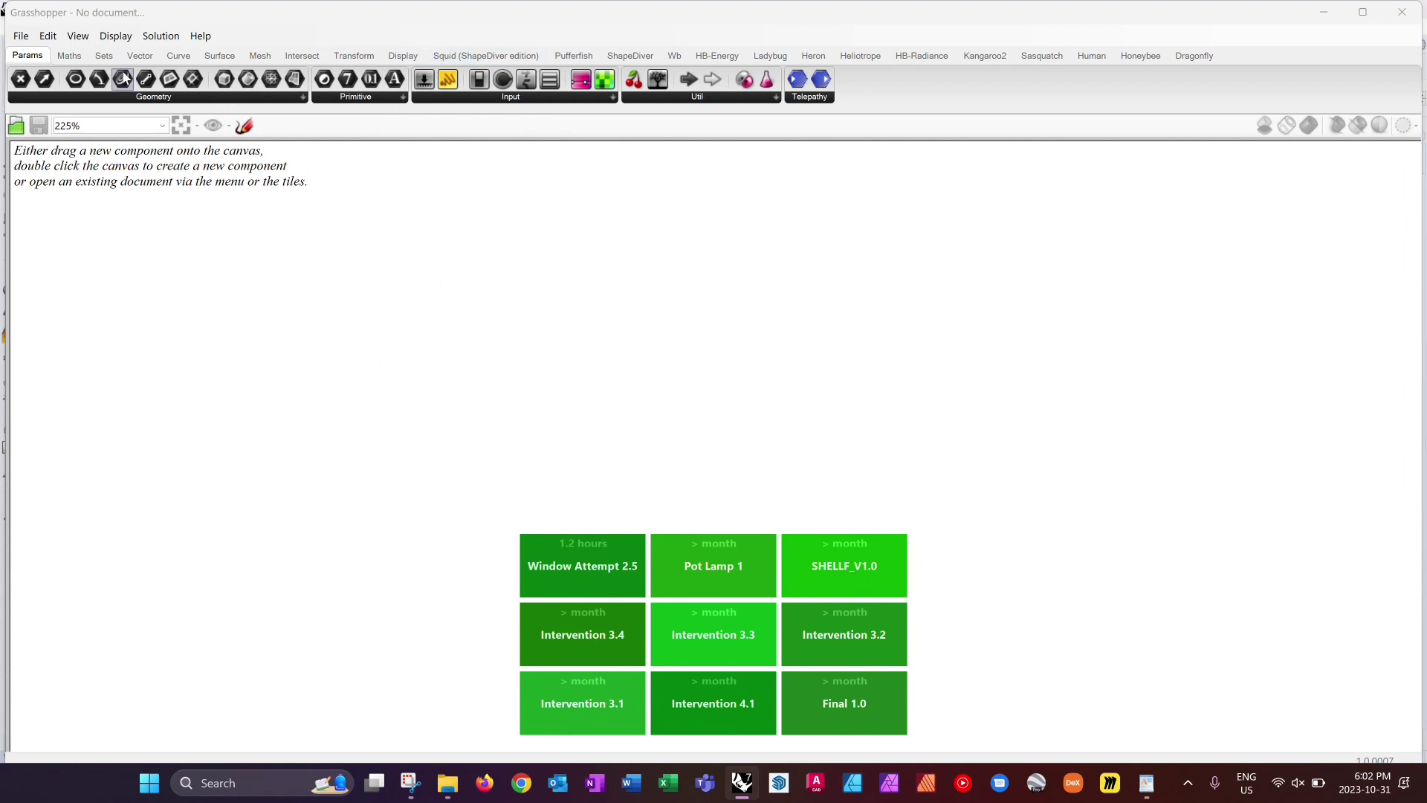
# Place a Geometry parameter and an empty Panel on the canvas and group them with Ctrl+G.
pyautogui.moveTo(124, 77); pyautogui.dragTo(301, 379)
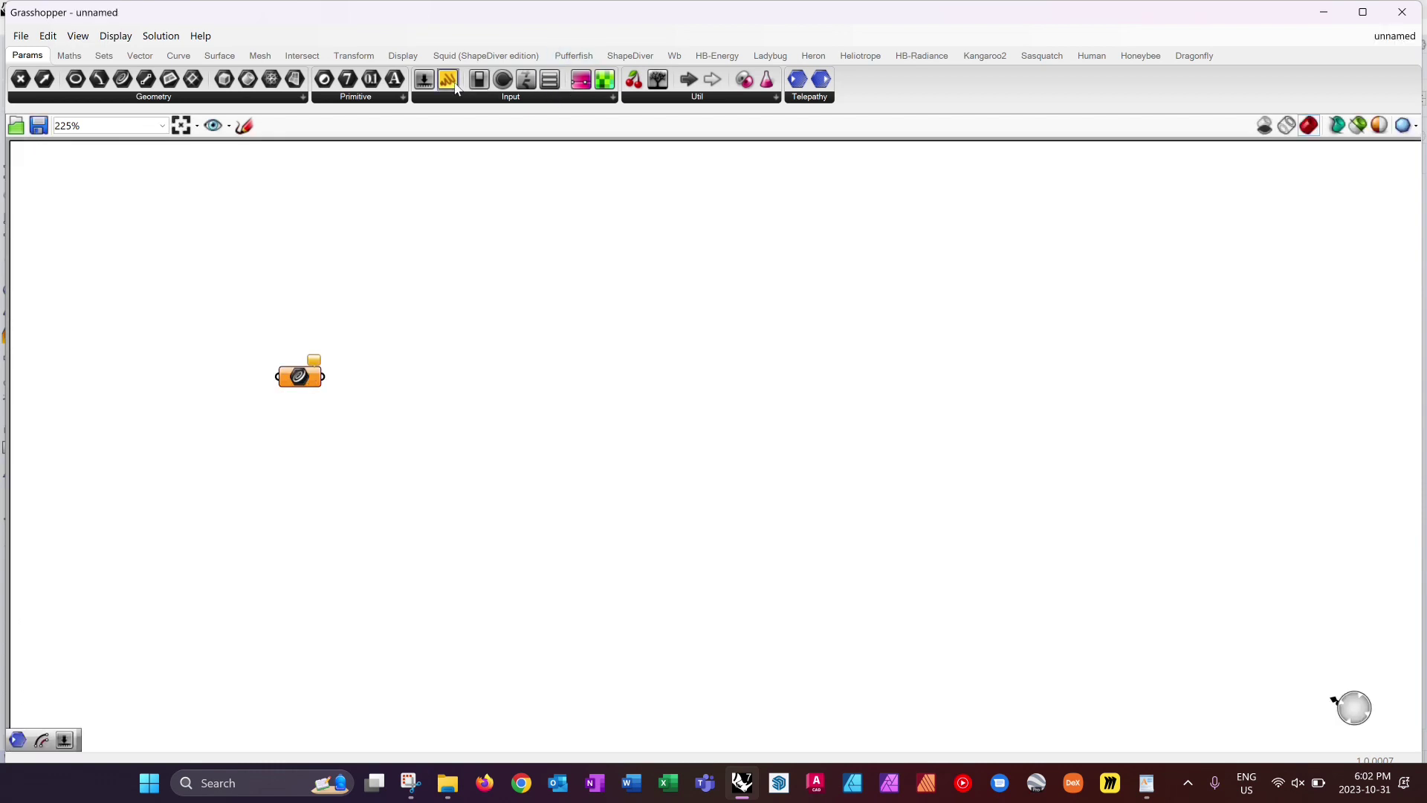
pyautogui.moveTo(455, 85); pyautogui.dragTo(431, 511)
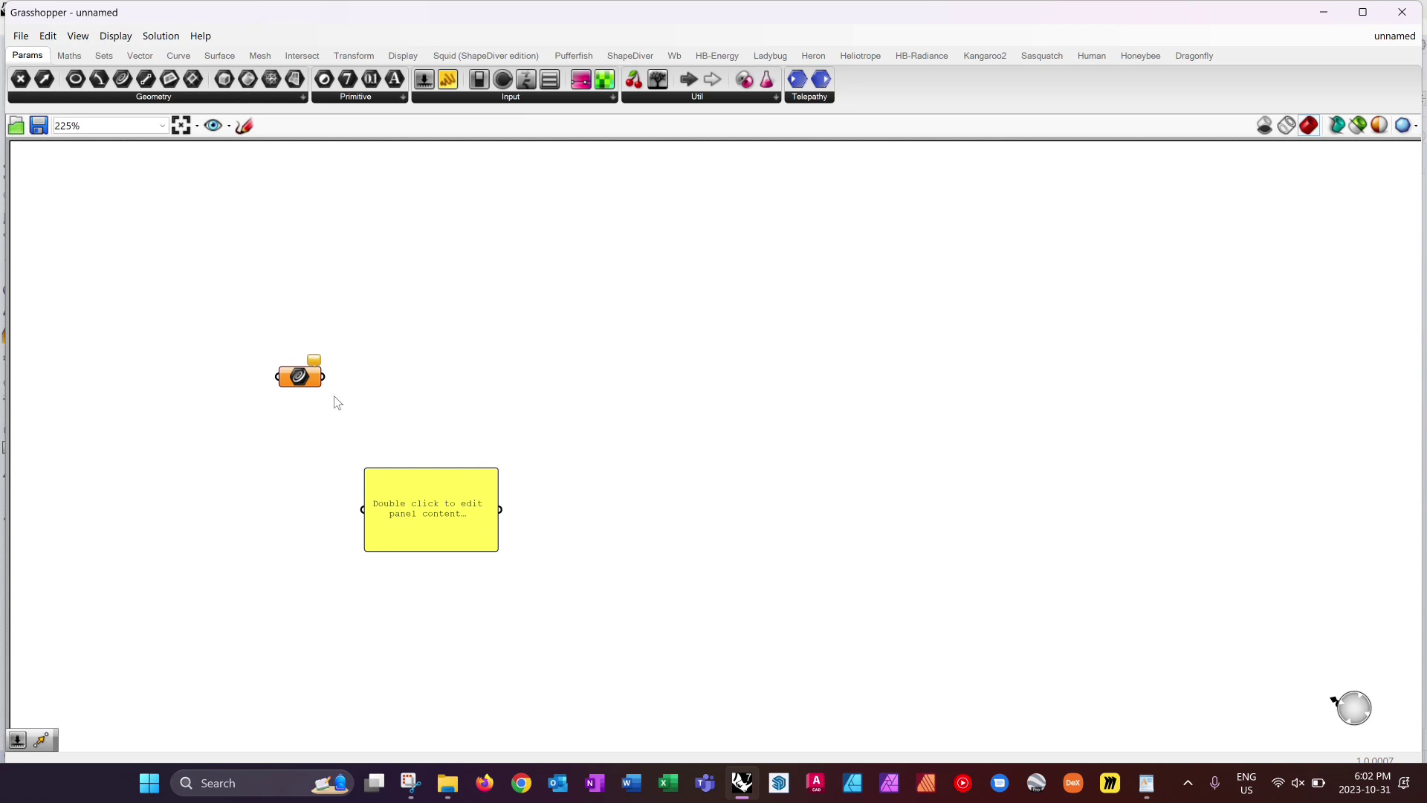
pyautogui.moveTo(223, 306); pyautogui.dragTo(668, 744)
pyautogui.moveTo(534, 553); pyautogui.dragTo(104, 269)
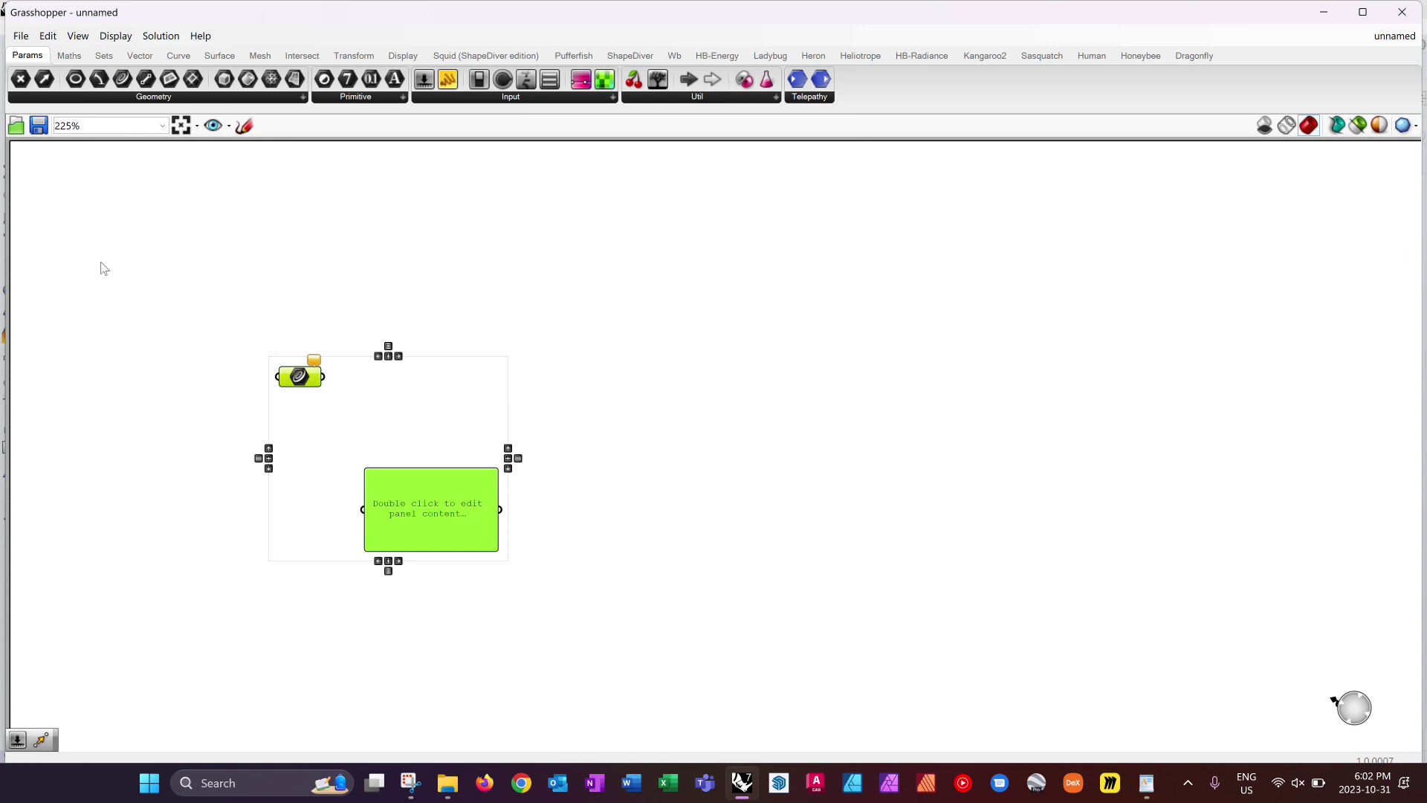
pyautogui.hotkey('ctrl', 'g')
pyautogui.click(615, 296)
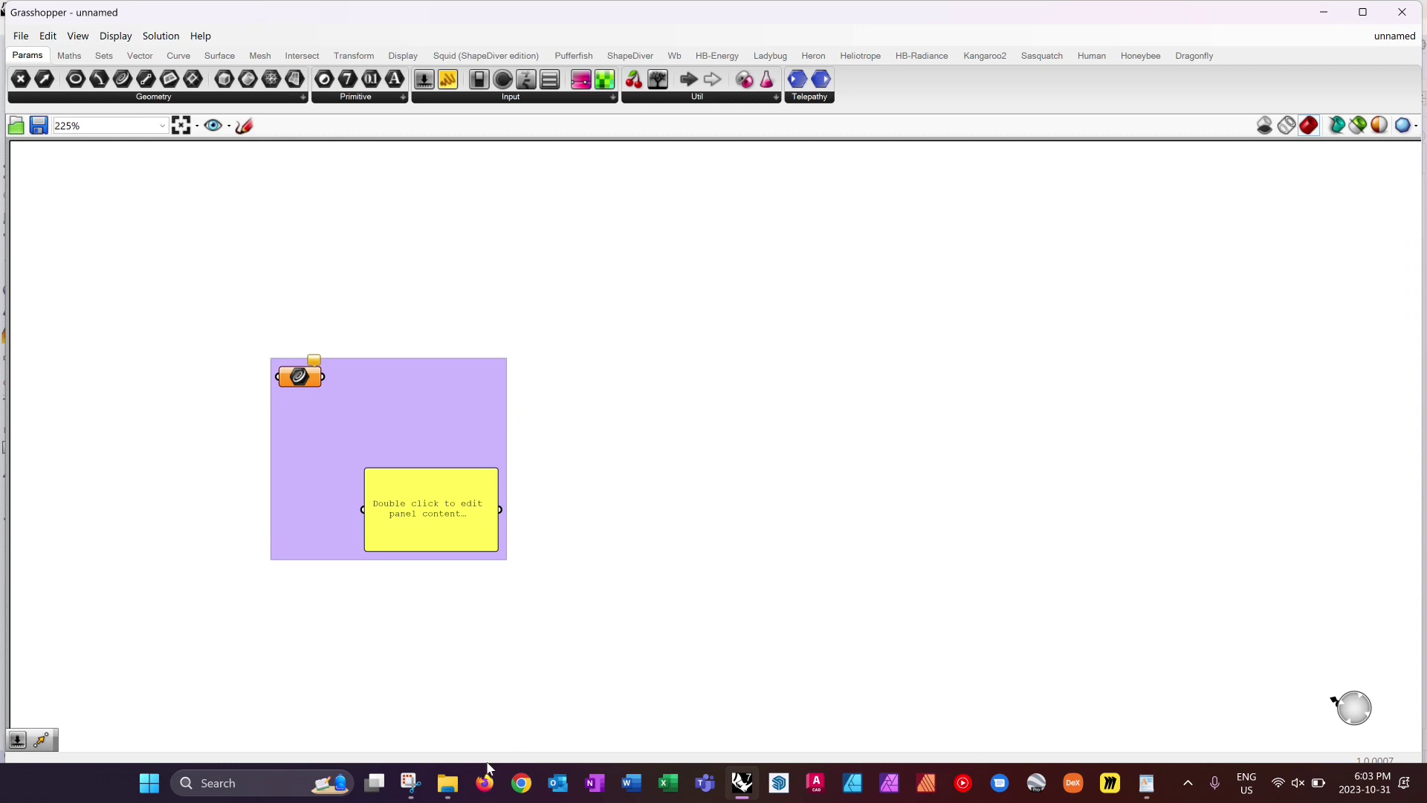
# Select grasshopper_gui in the settings folder, visit Downloads, then minimize and close the Explorer windows.
pyautogui.moveTo(455, 796)
pyautogui.click(543, 654)
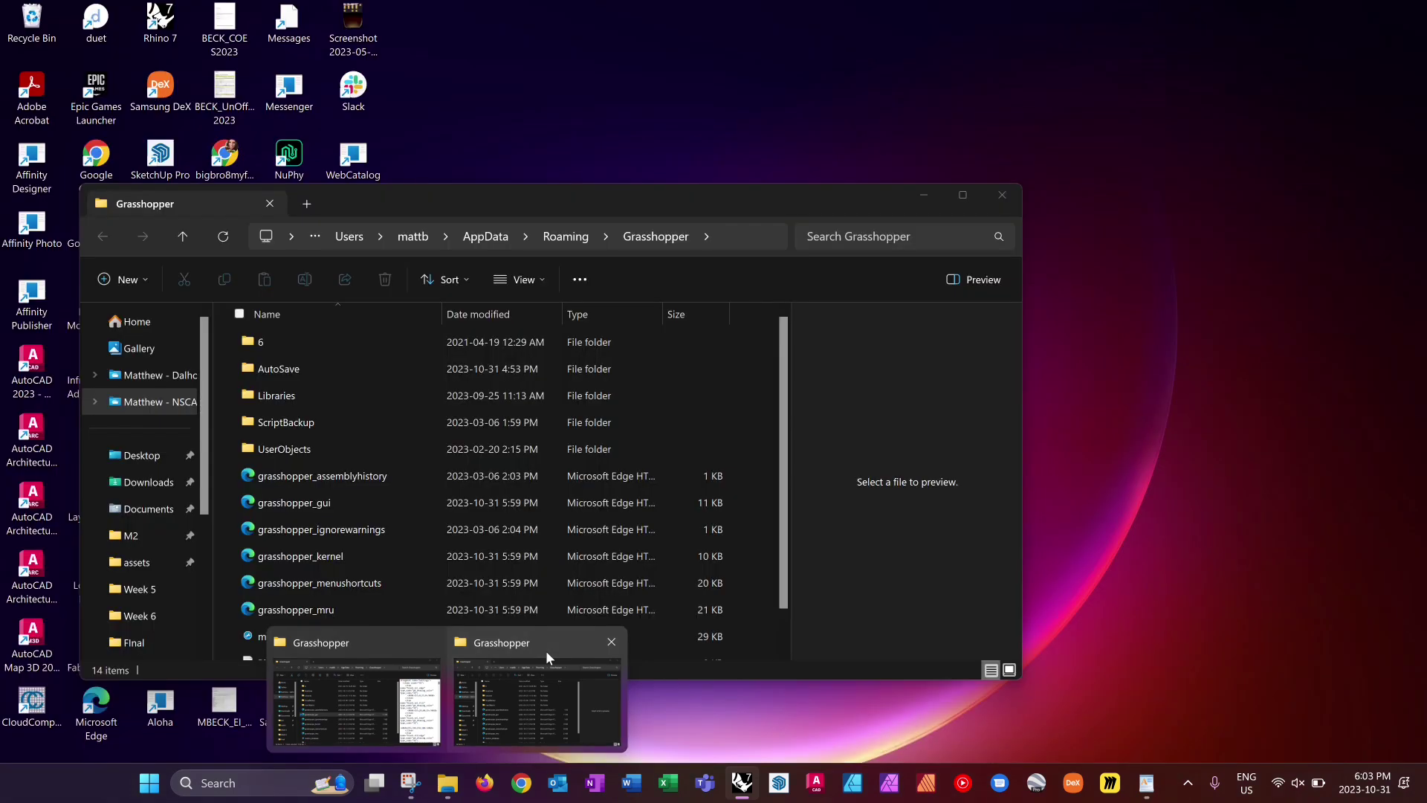
pyautogui.click(547, 666)
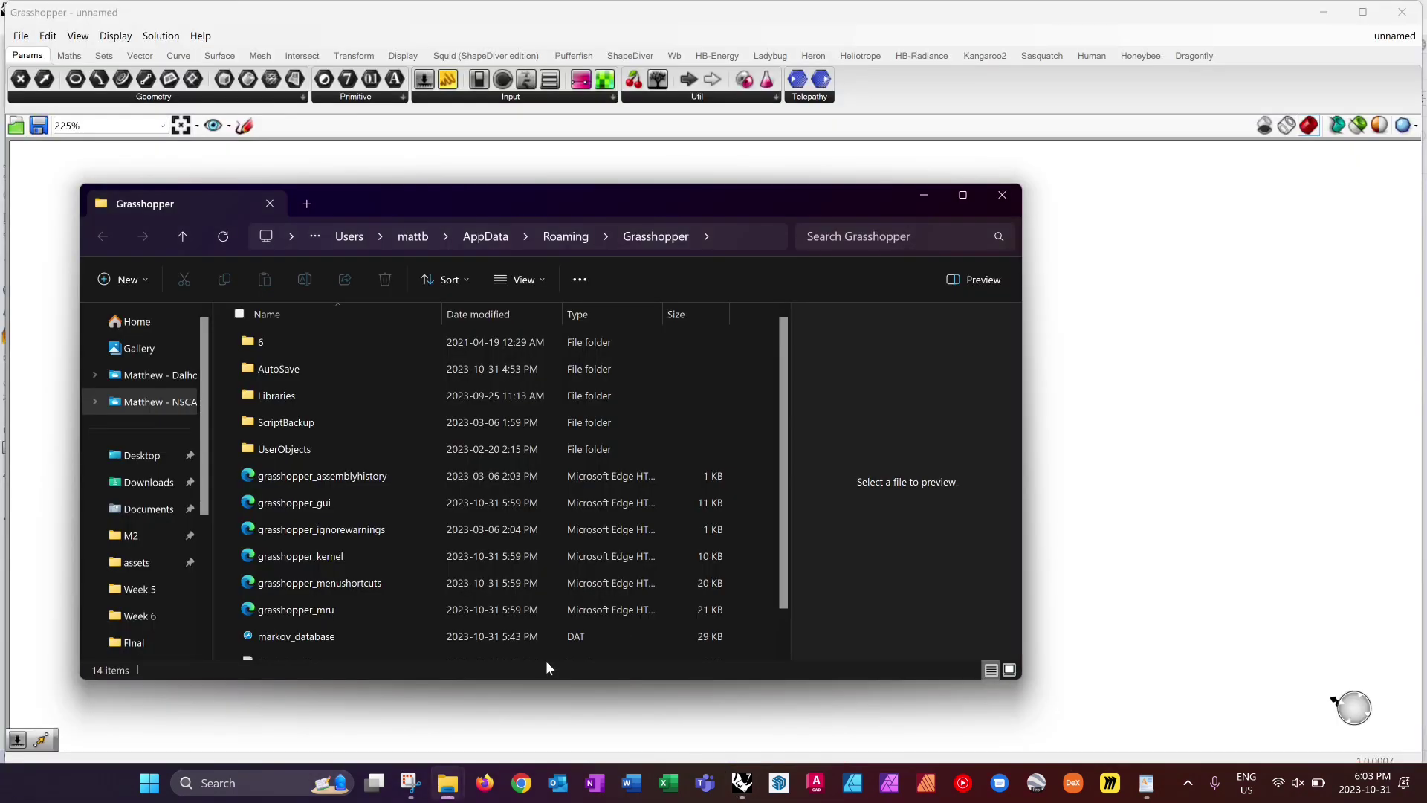
pyautogui.click(367, 508)
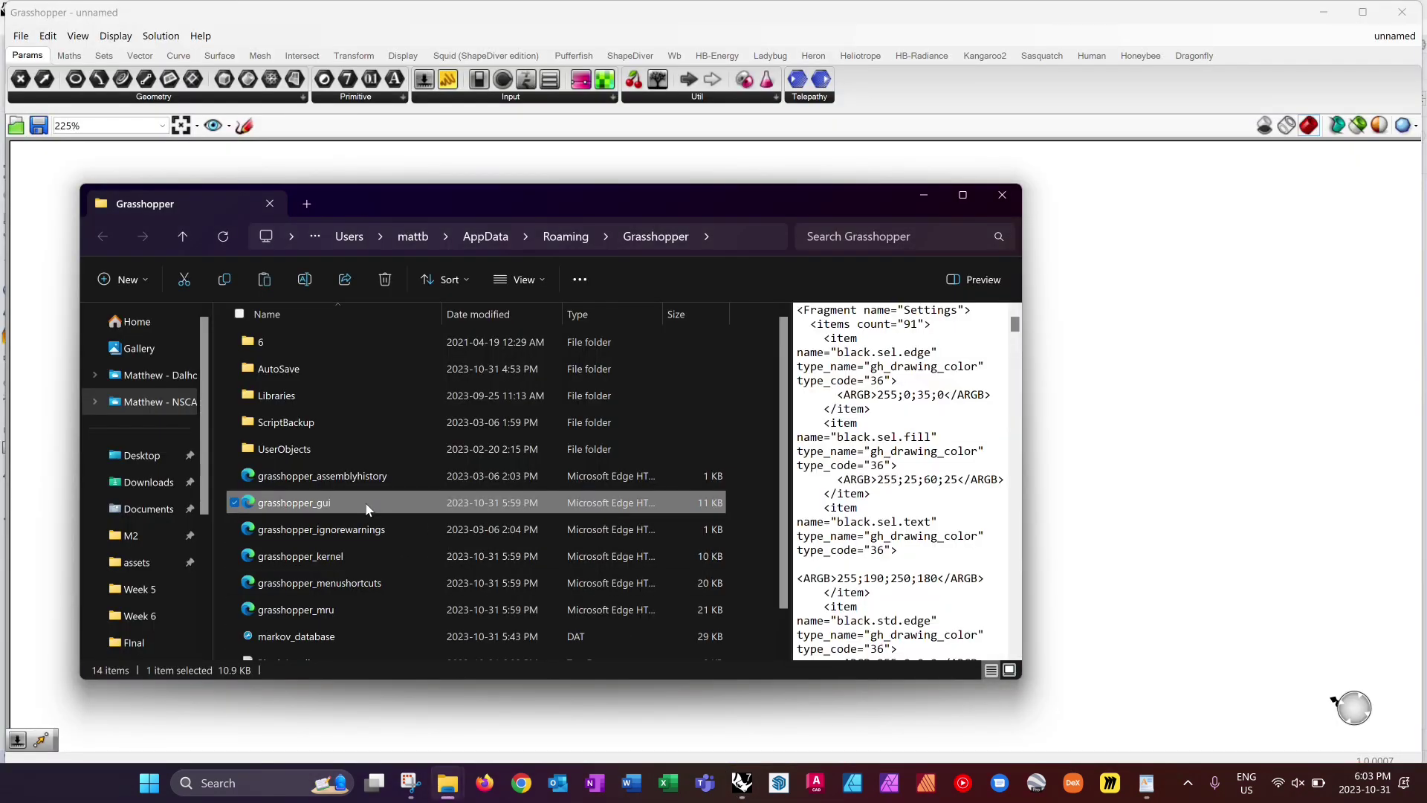
pyautogui.click(154, 484)
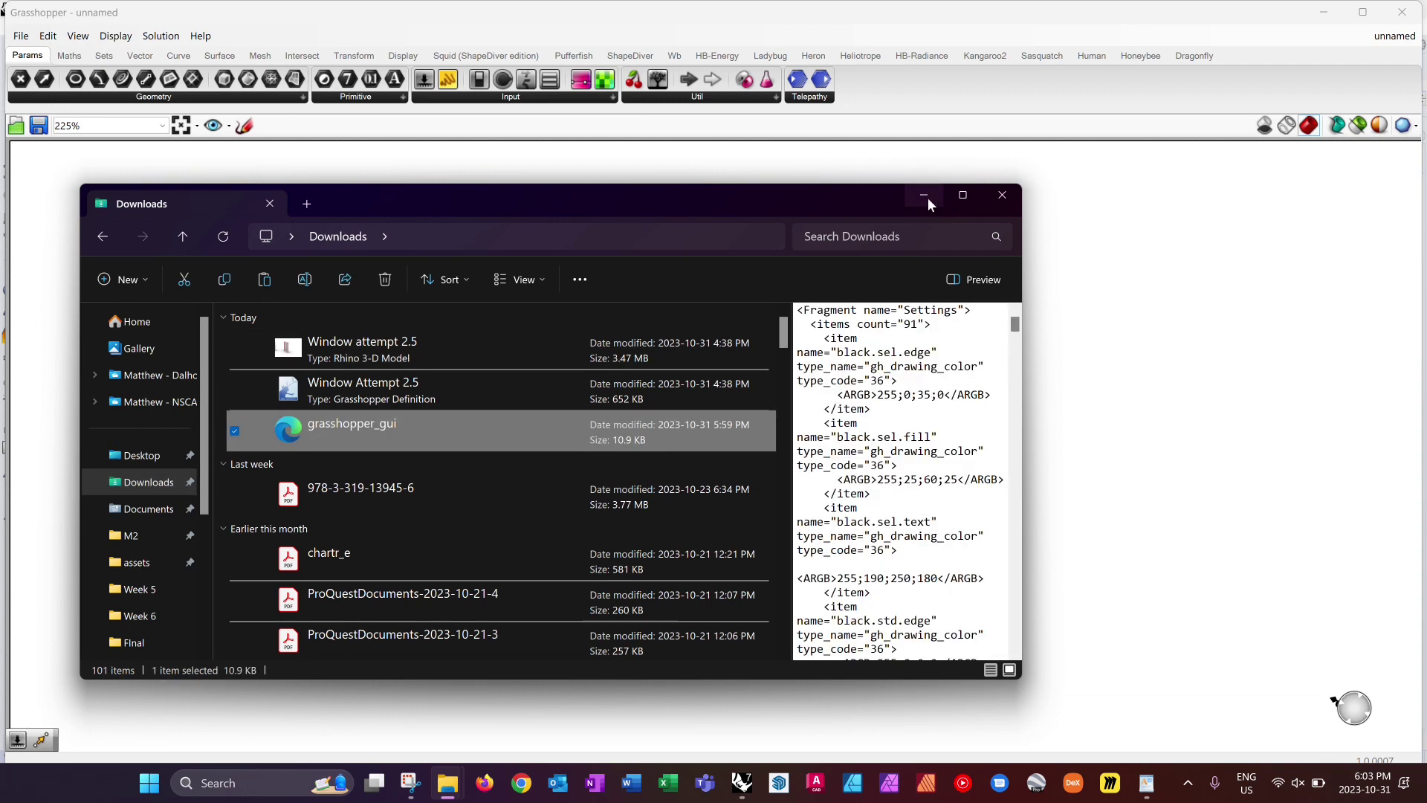
pyautogui.click(926, 198)
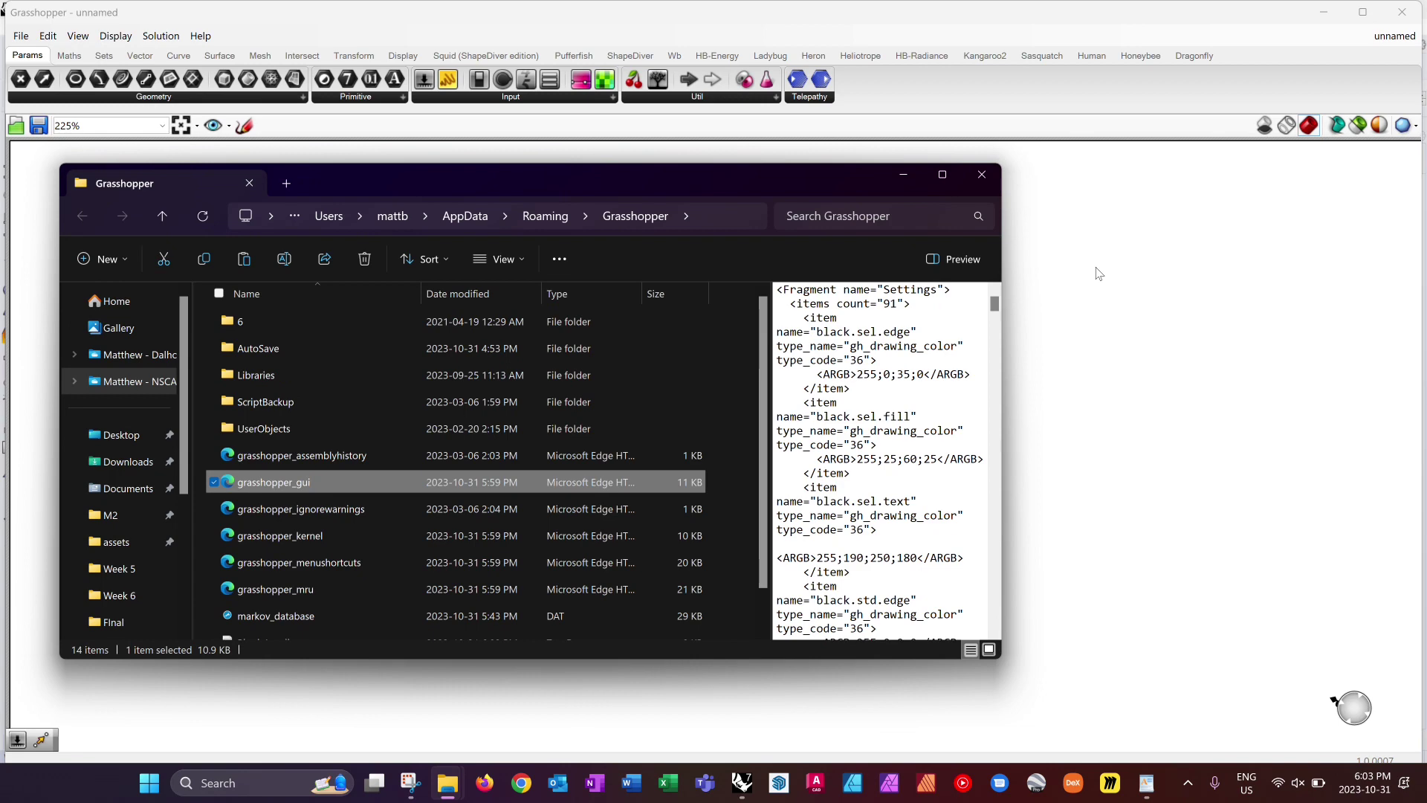
pyautogui.click(997, 182)
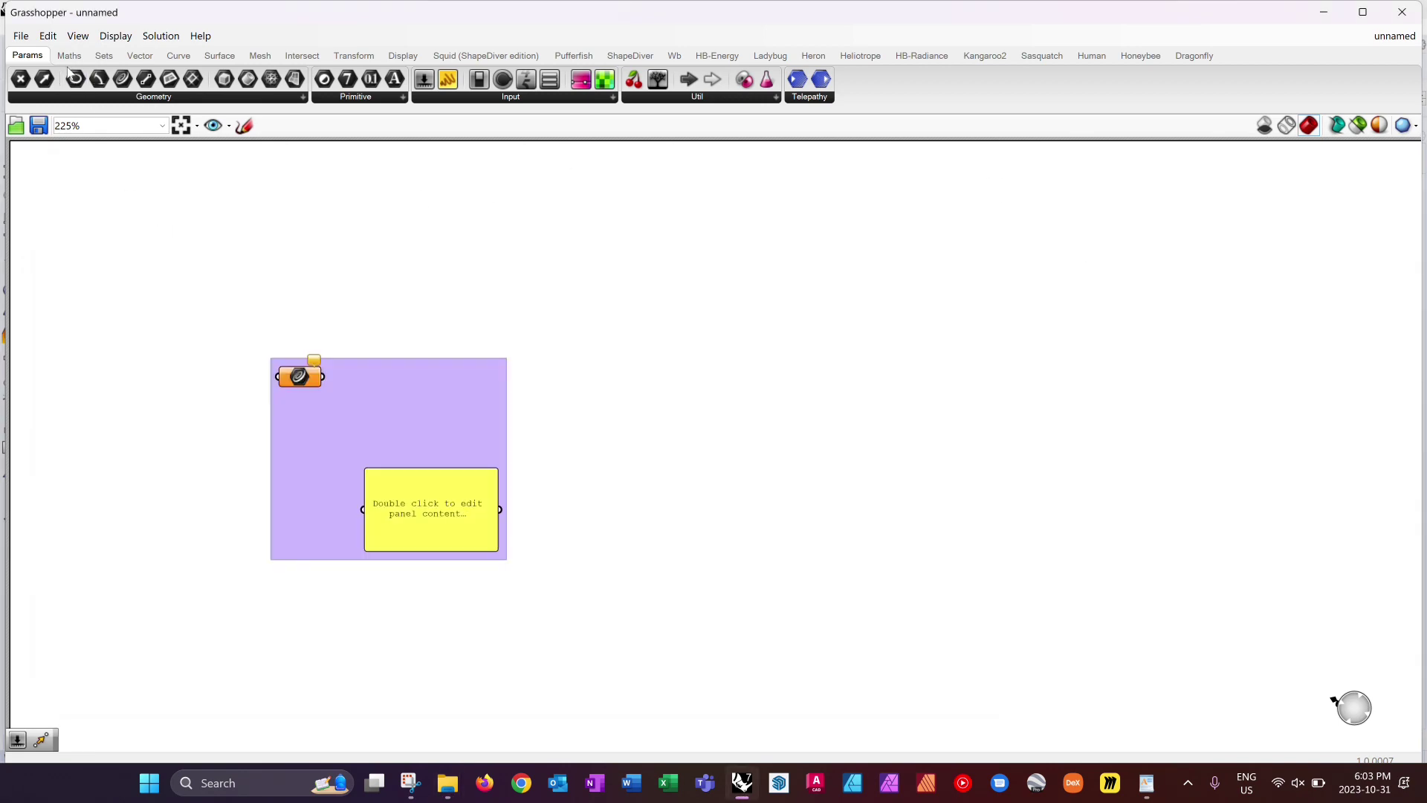
# Open Grasshopper's Settings Folder from File > Special Folders.
pyautogui.click(28, 39)
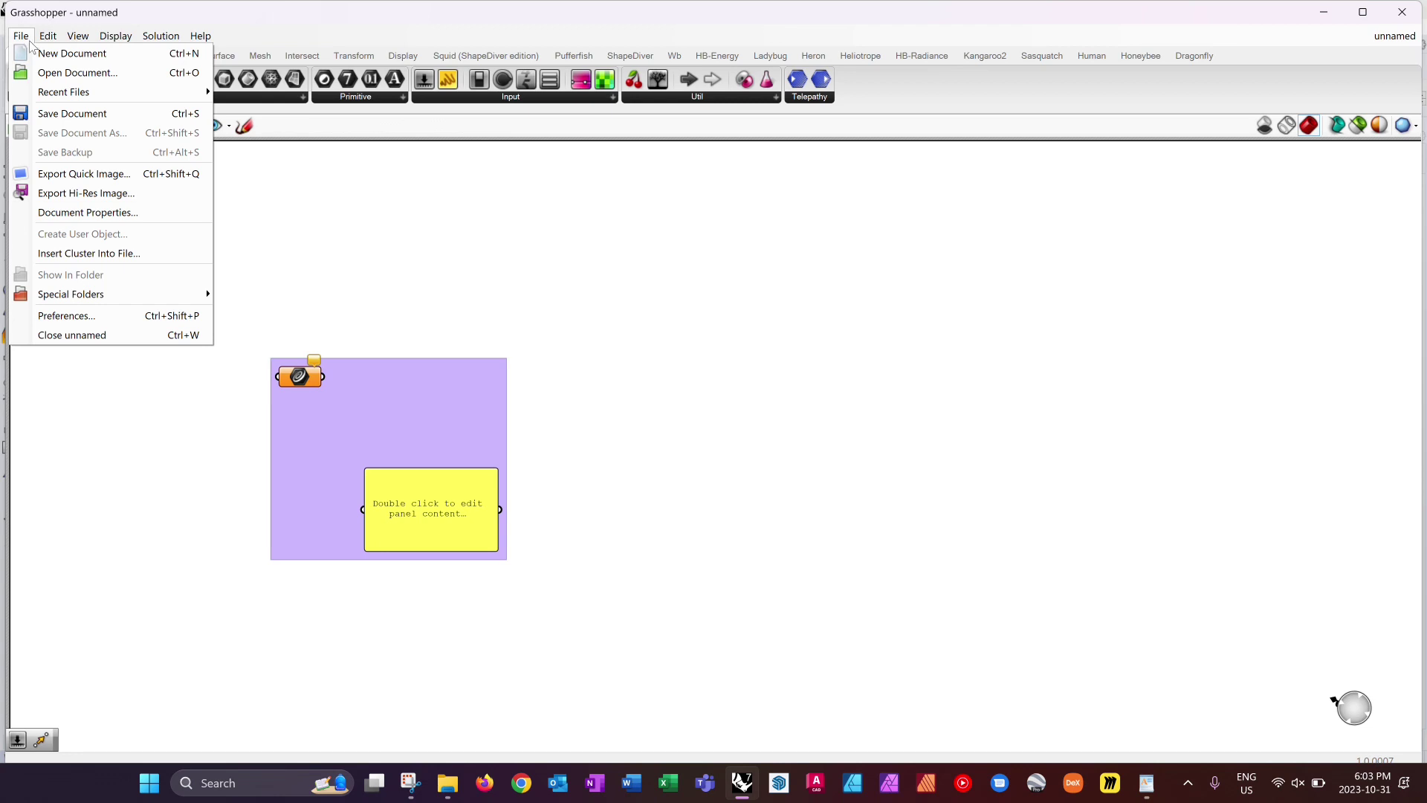
pyautogui.moveTo(127, 290)
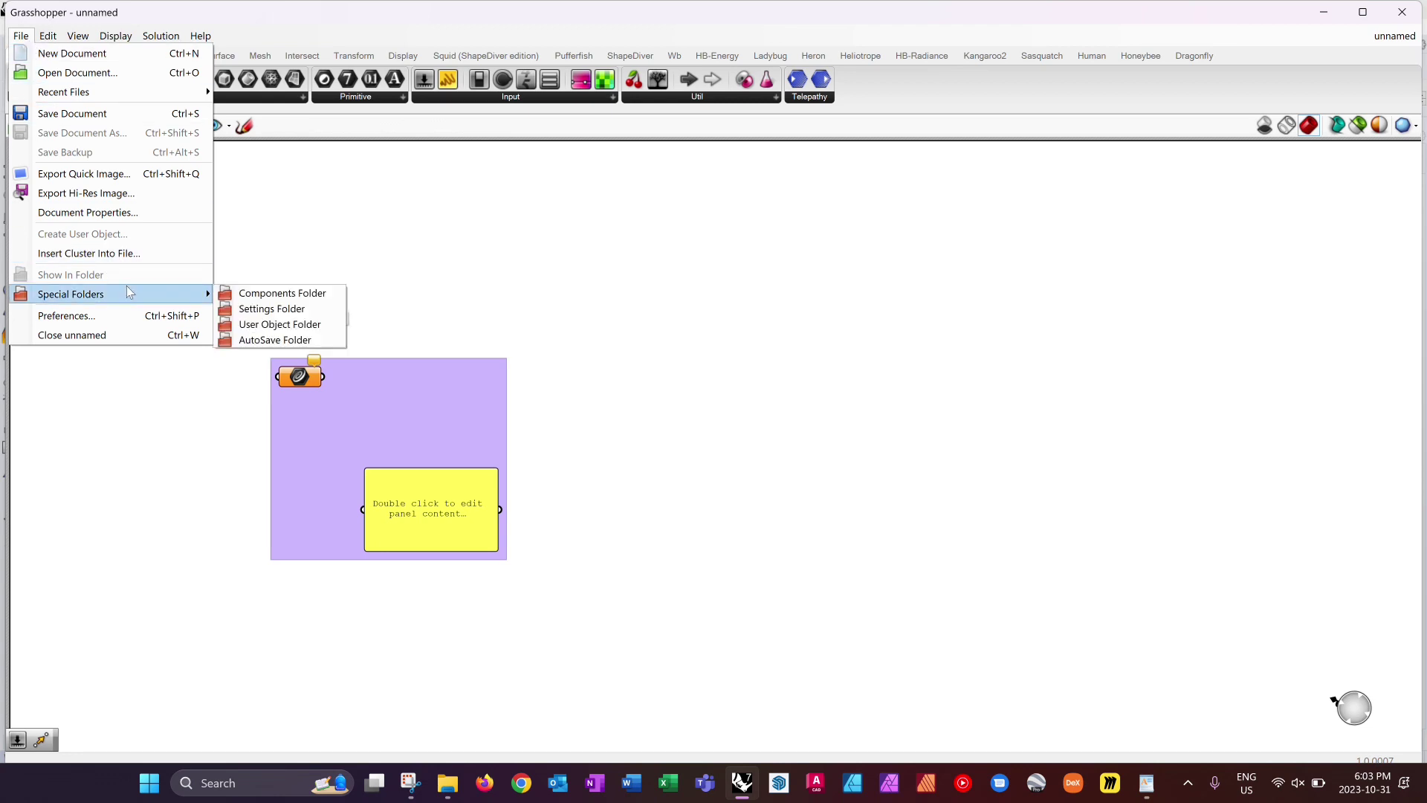
pyautogui.click(283, 311)
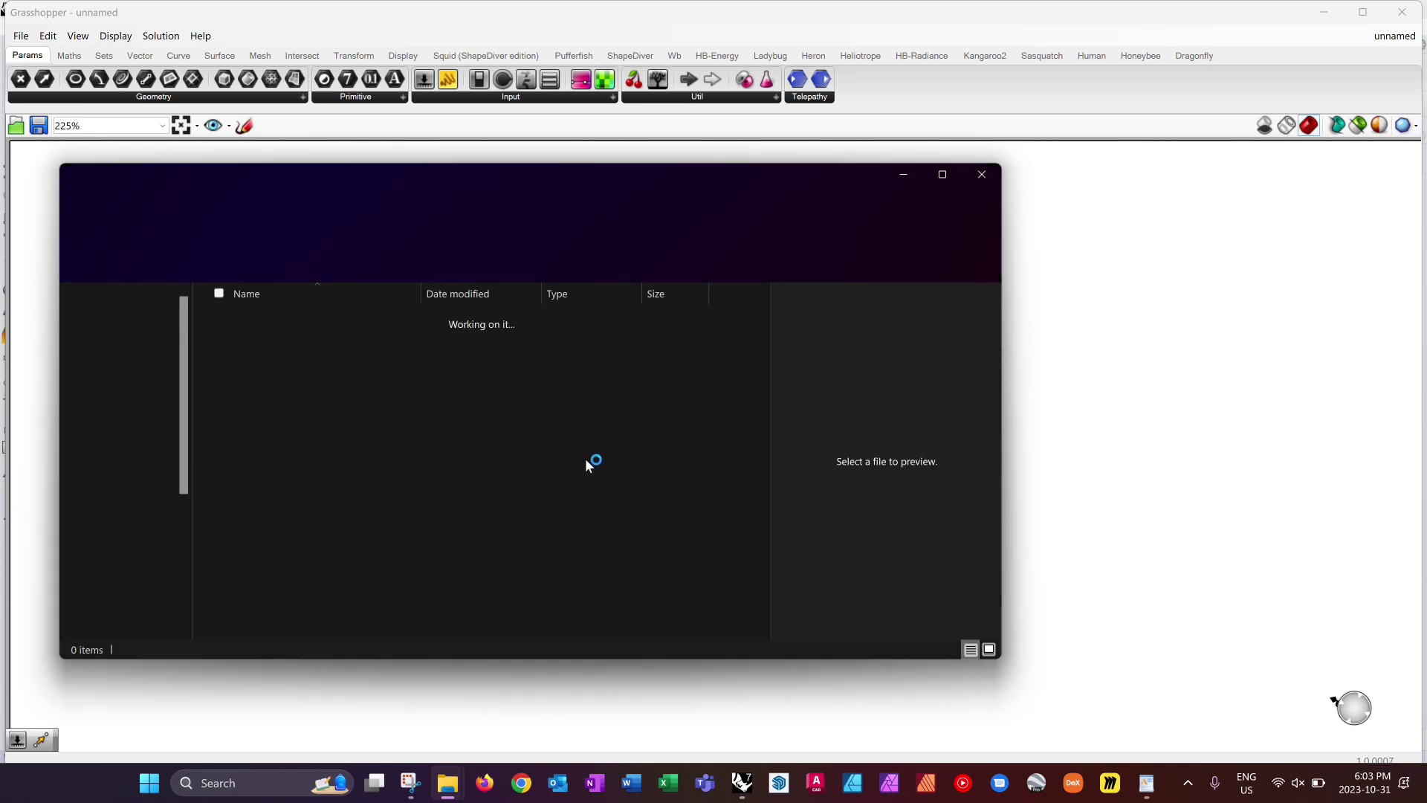
# Quit Grasshopper and Rhino without saving the open documents.
pyautogui.hotkey('alt', 'F4')
pyautogui.click(1402, 12)
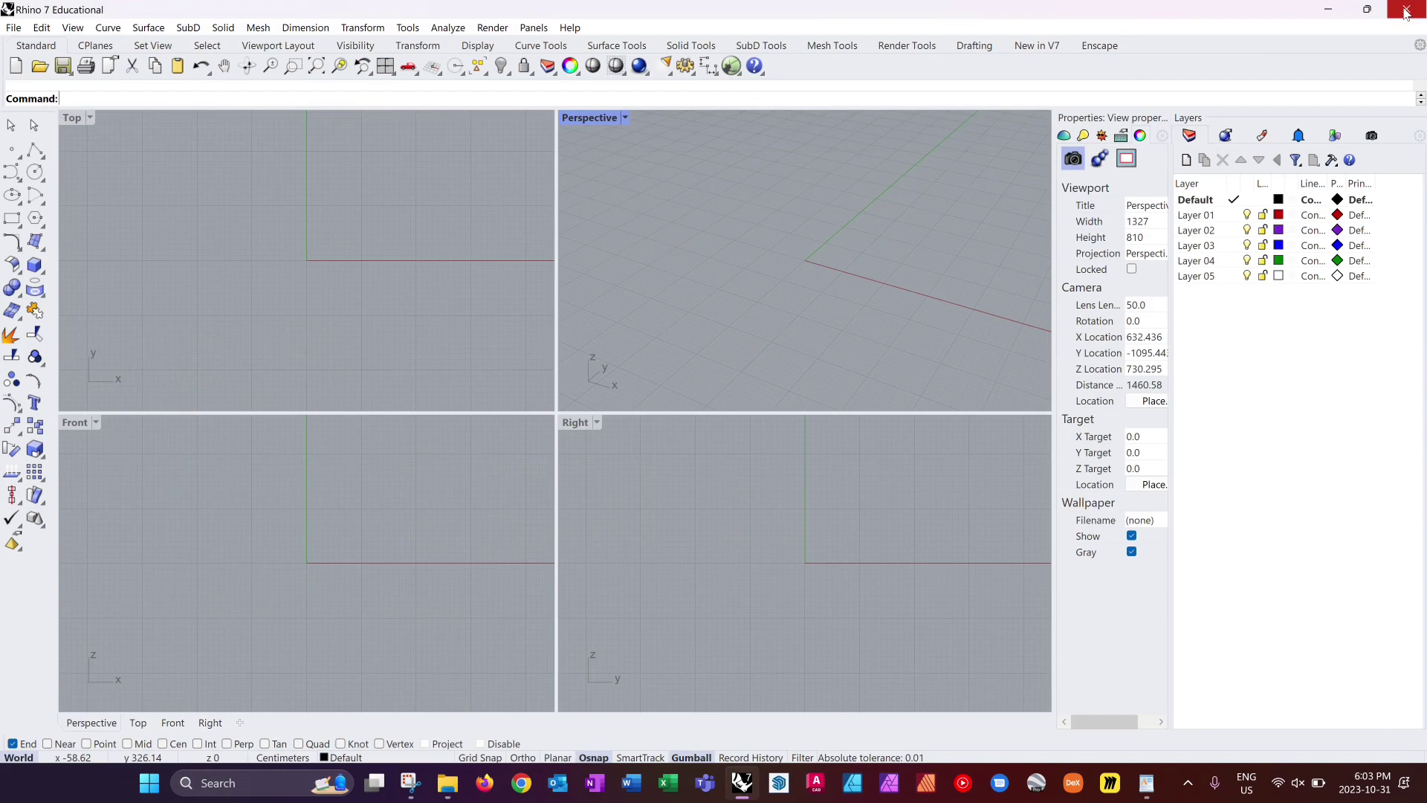
pyautogui.click(1408, 12)
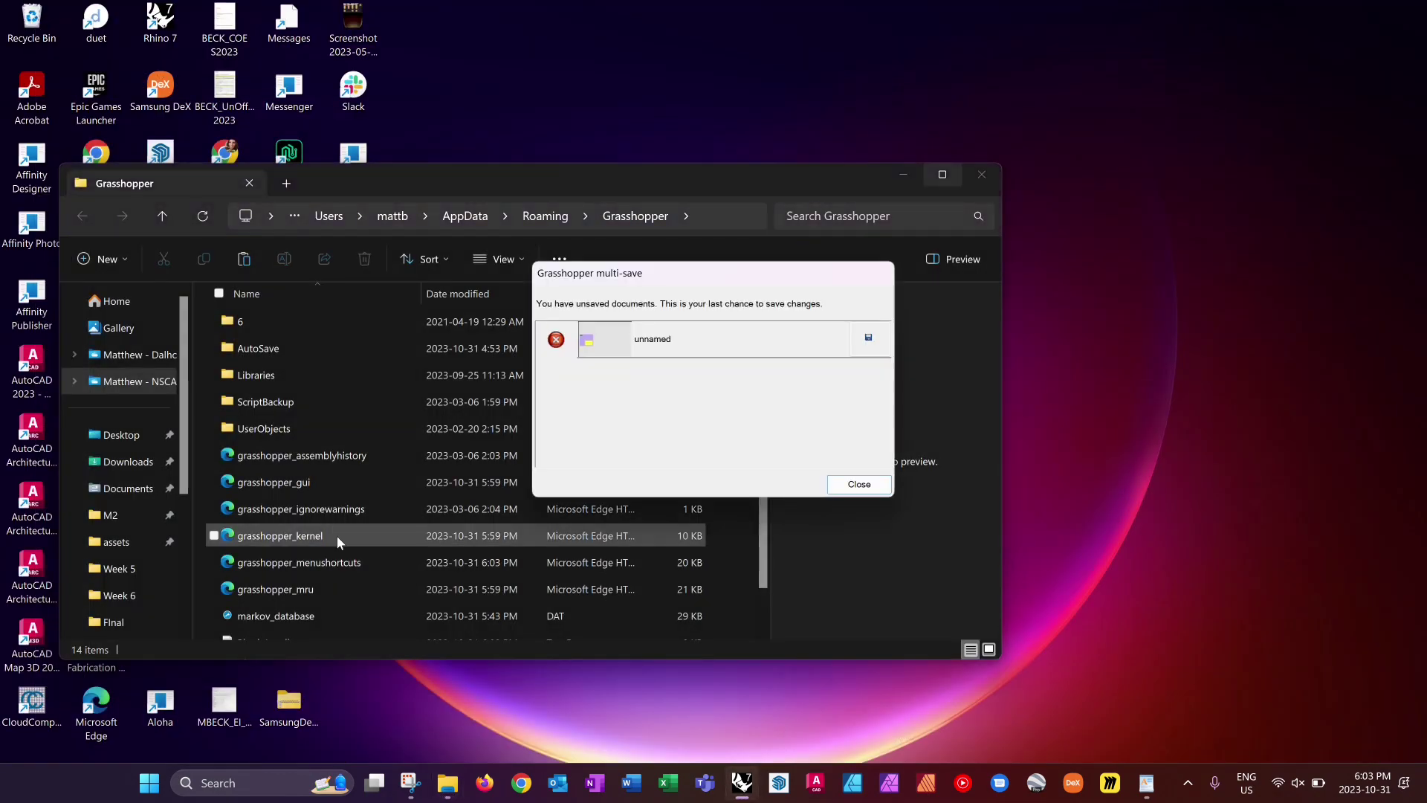
pyautogui.click(860, 484)
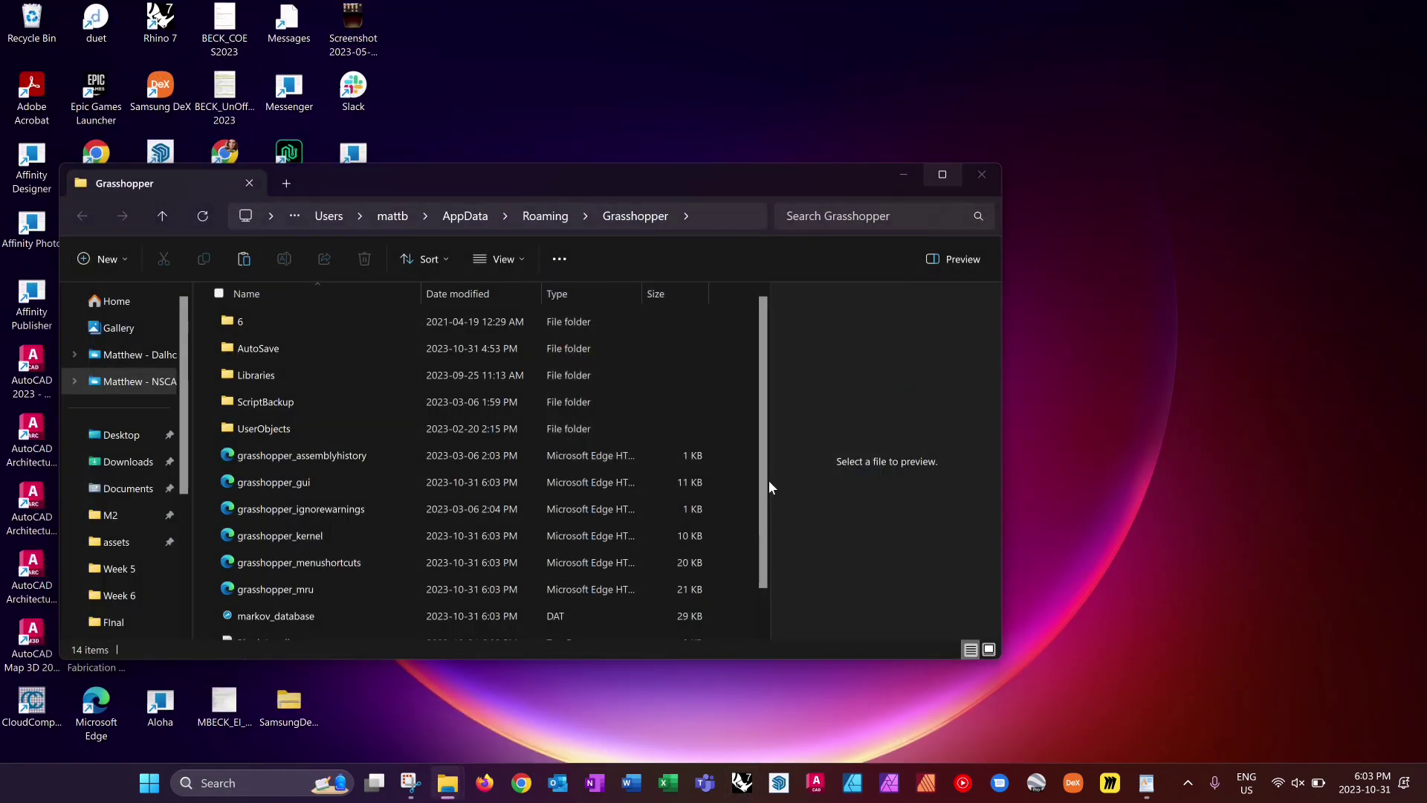
# Delete the 6:03 PM grasshopper_gui and paste the Downloads copy into the settings folder.
pyautogui.click(307, 490)
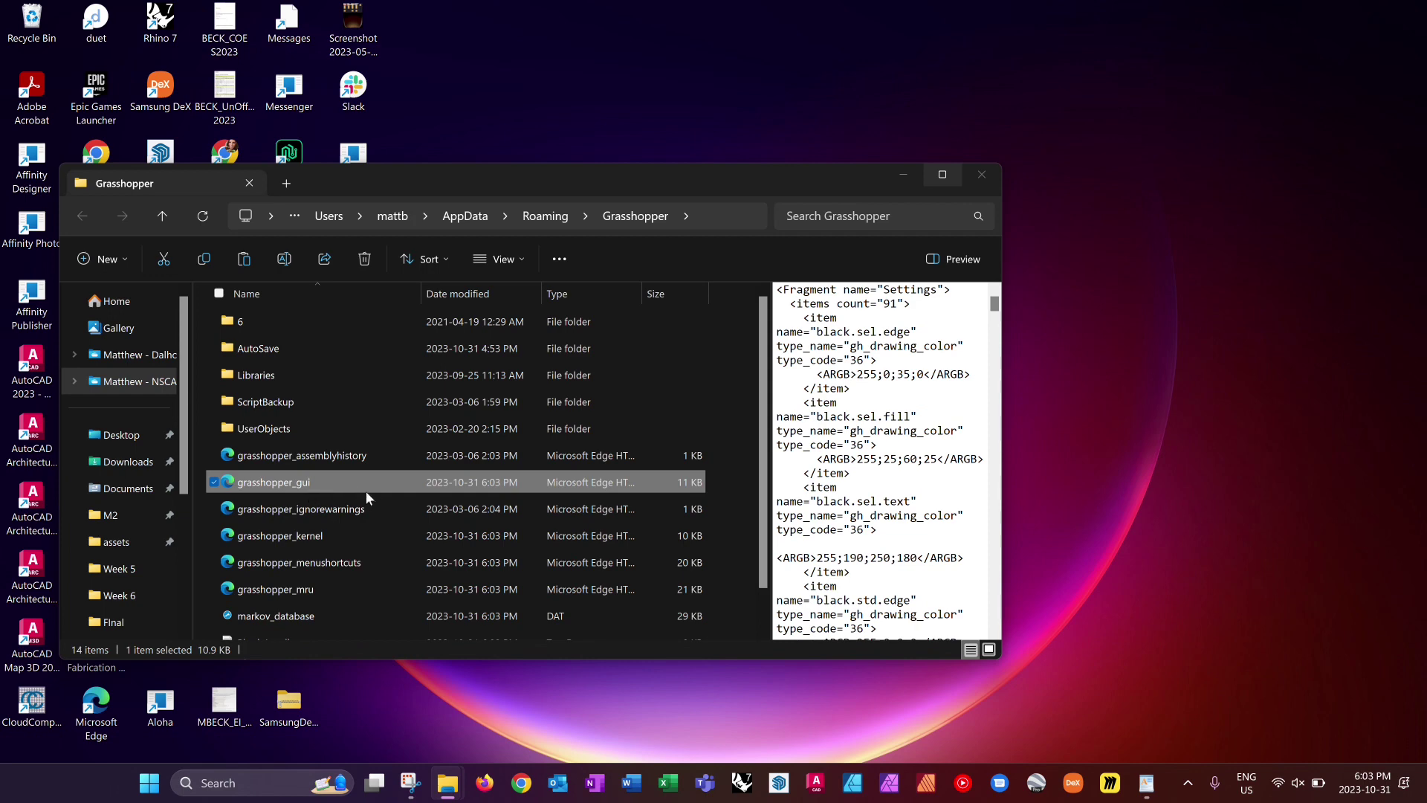
pyautogui.click(363, 258)
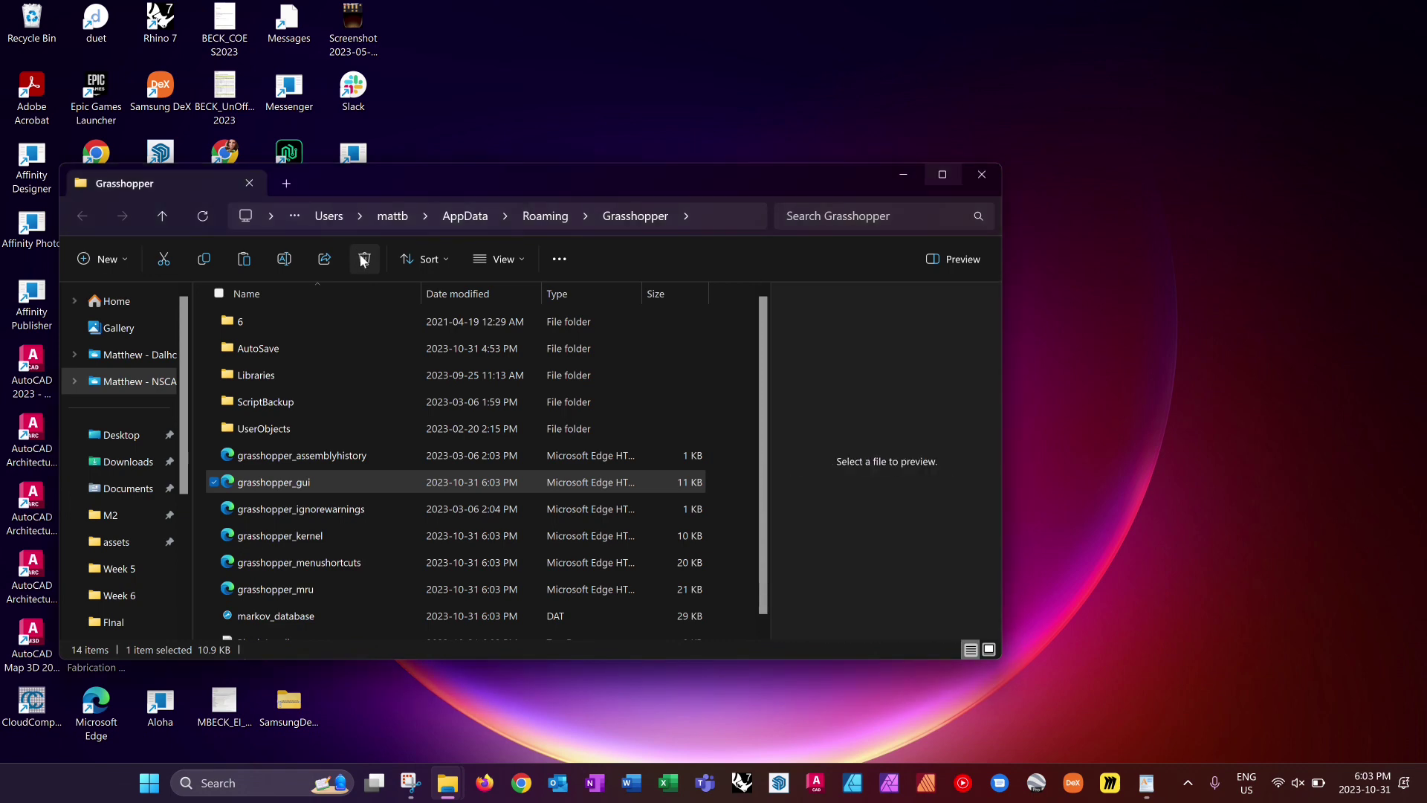
pyautogui.click(134, 464)
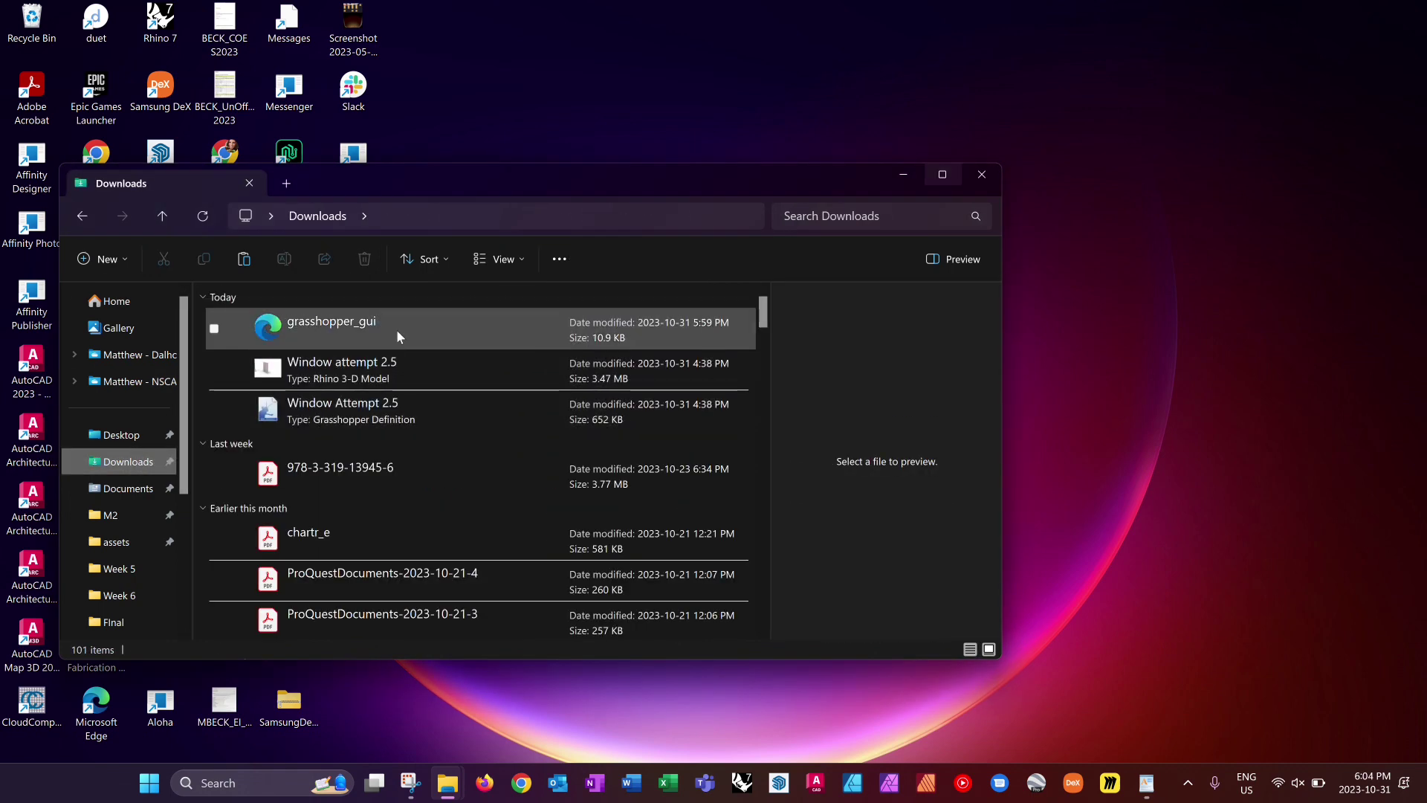
pyautogui.click(397, 328)
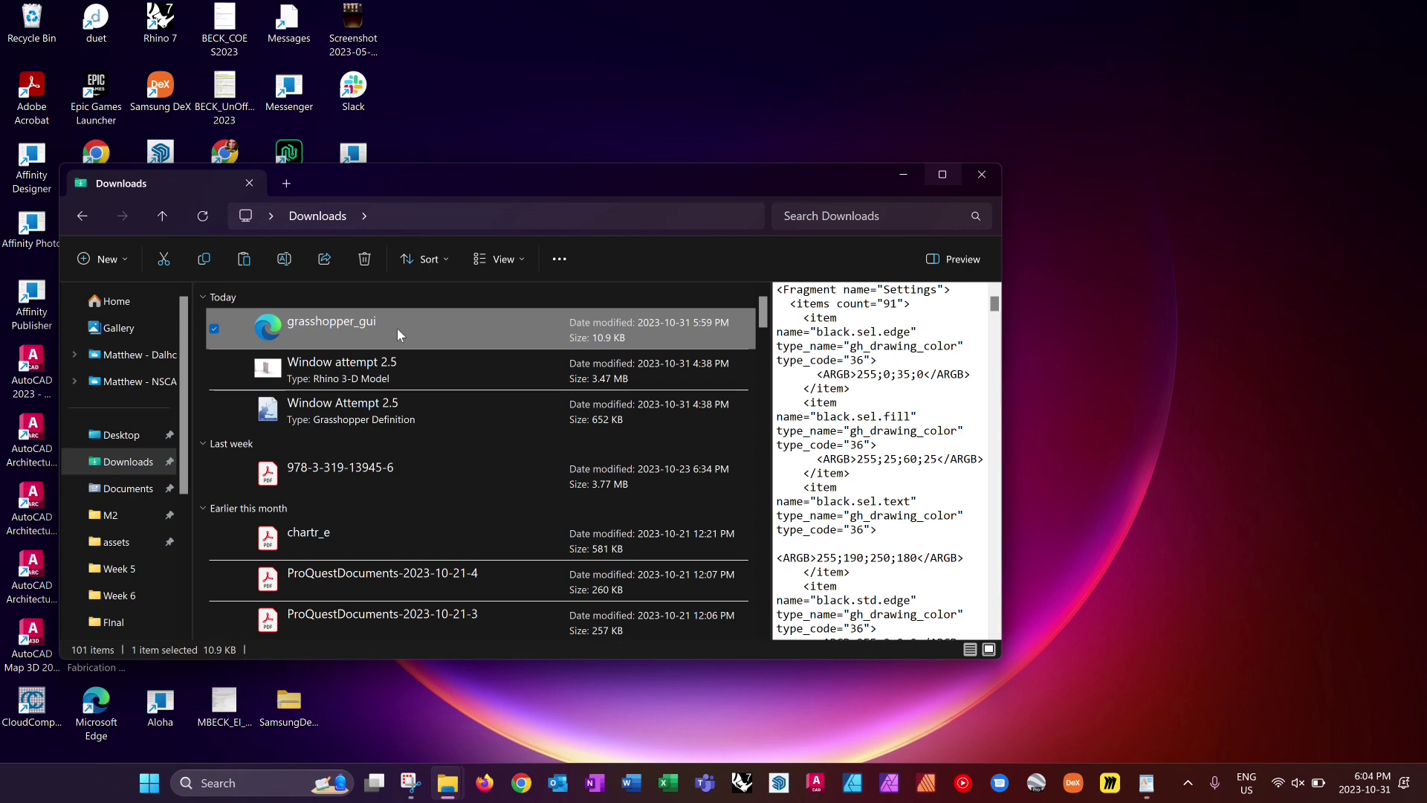
pyautogui.click(194, 261)
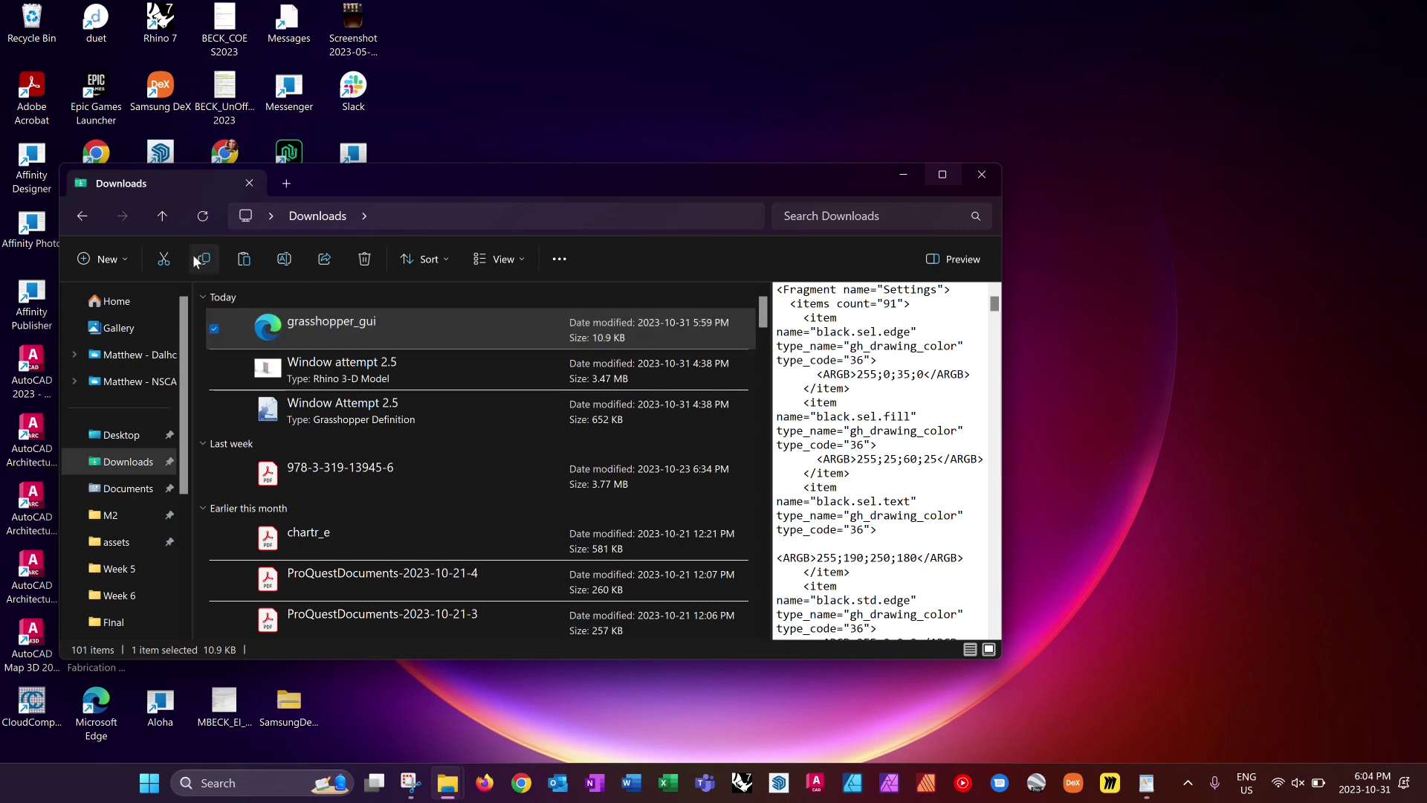
pyautogui.click(83, 217)
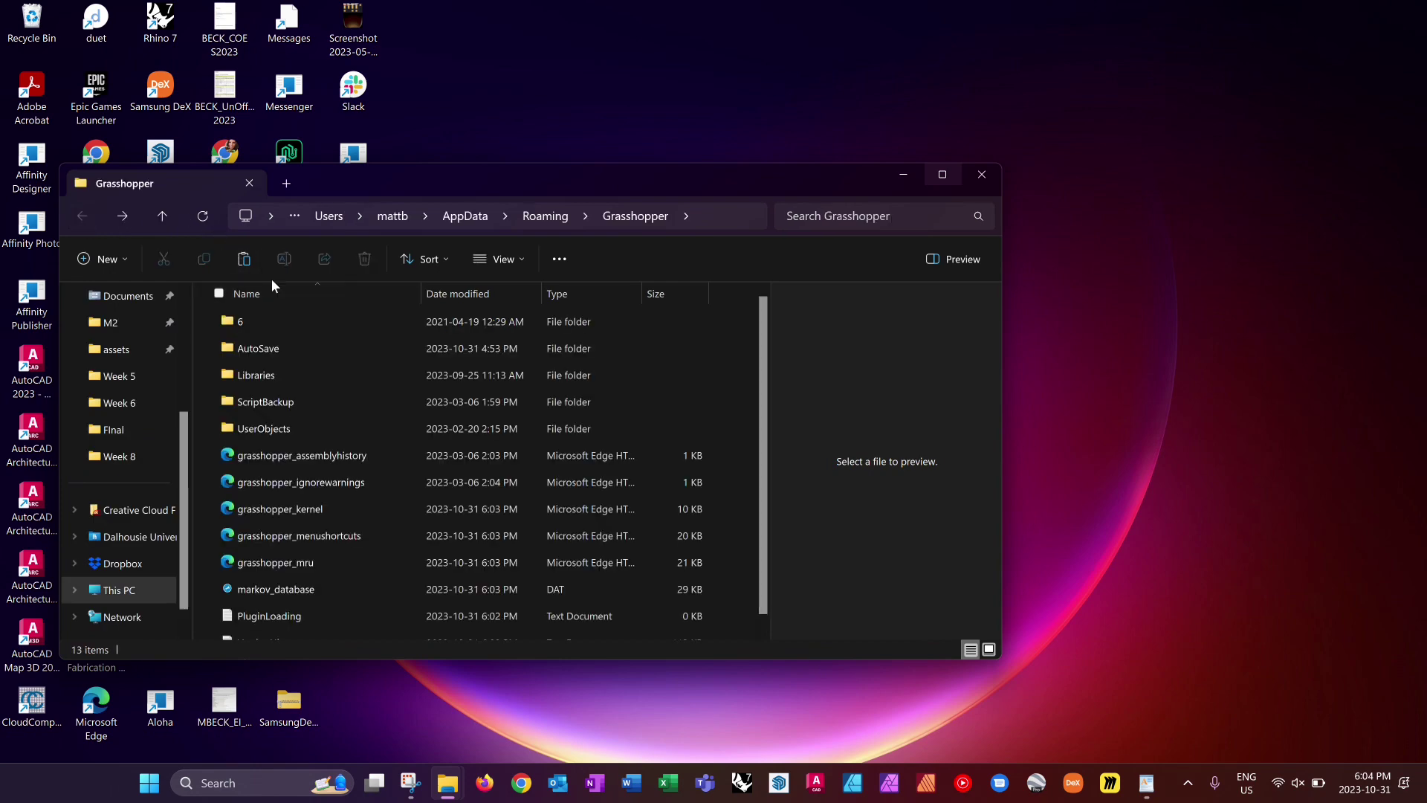
pyautogui.click(248, 259)
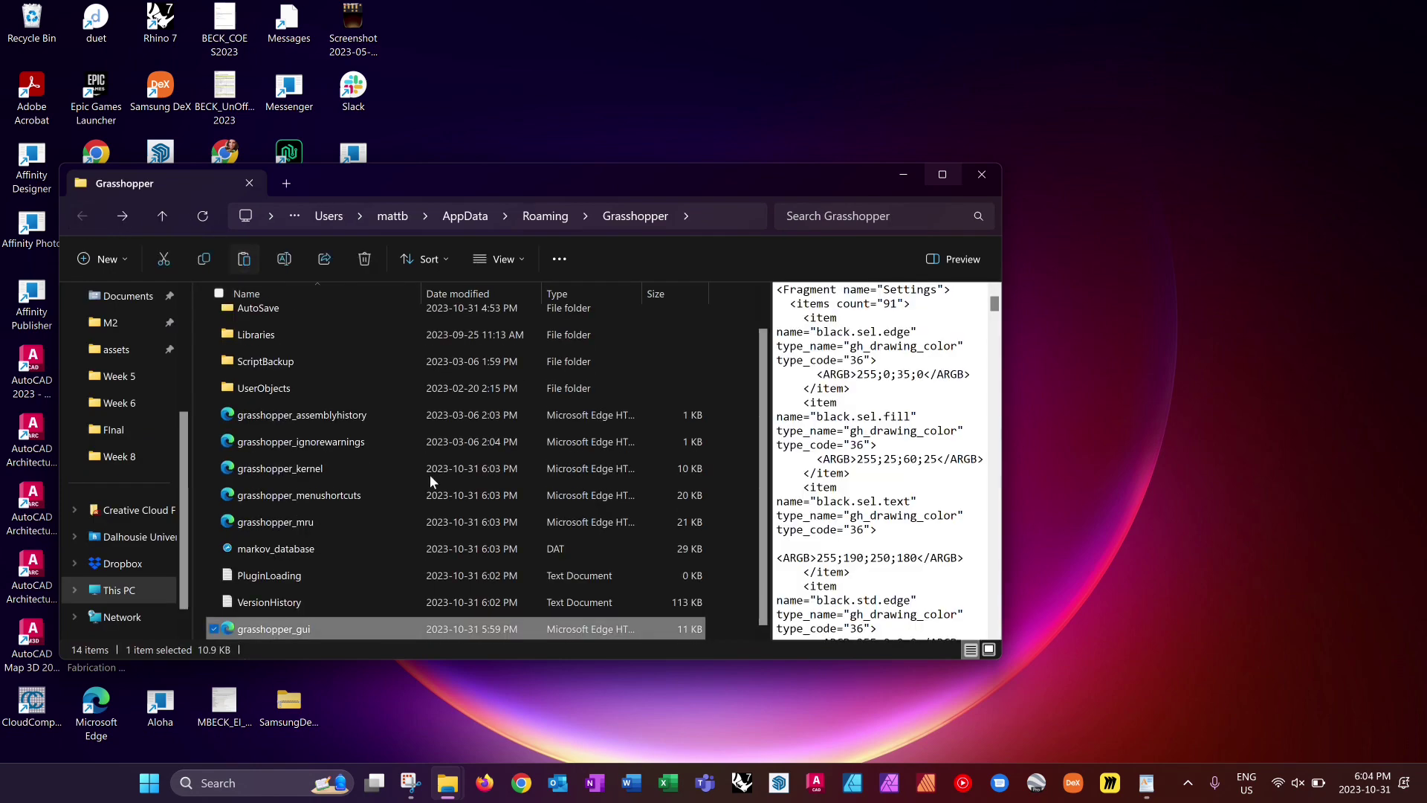